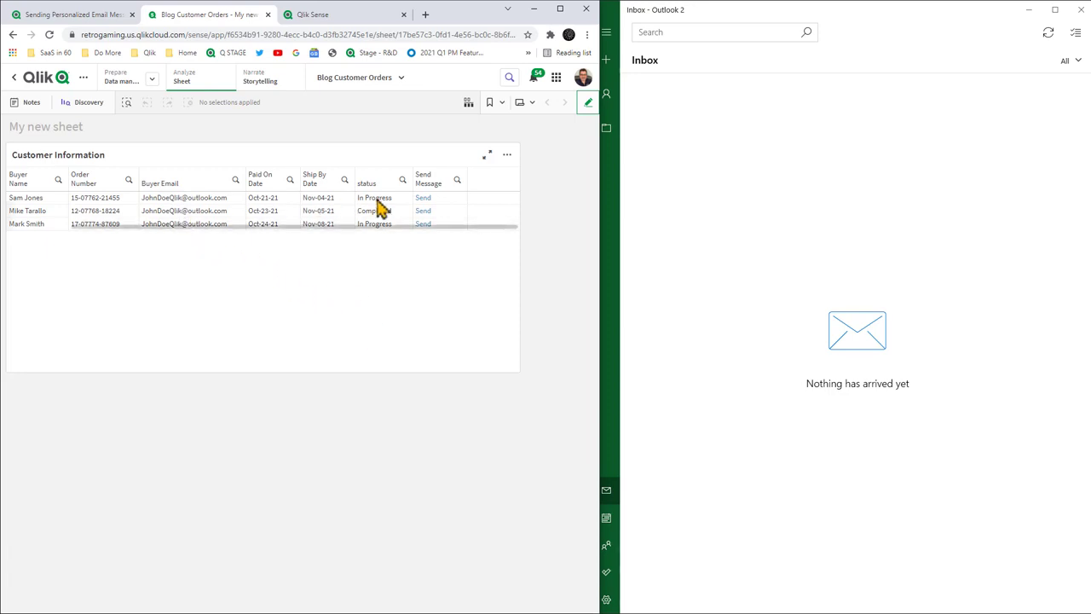
Send the order message for the first row of the Customer Information table and open the email received in the Outlook inbox
click(423, 202)
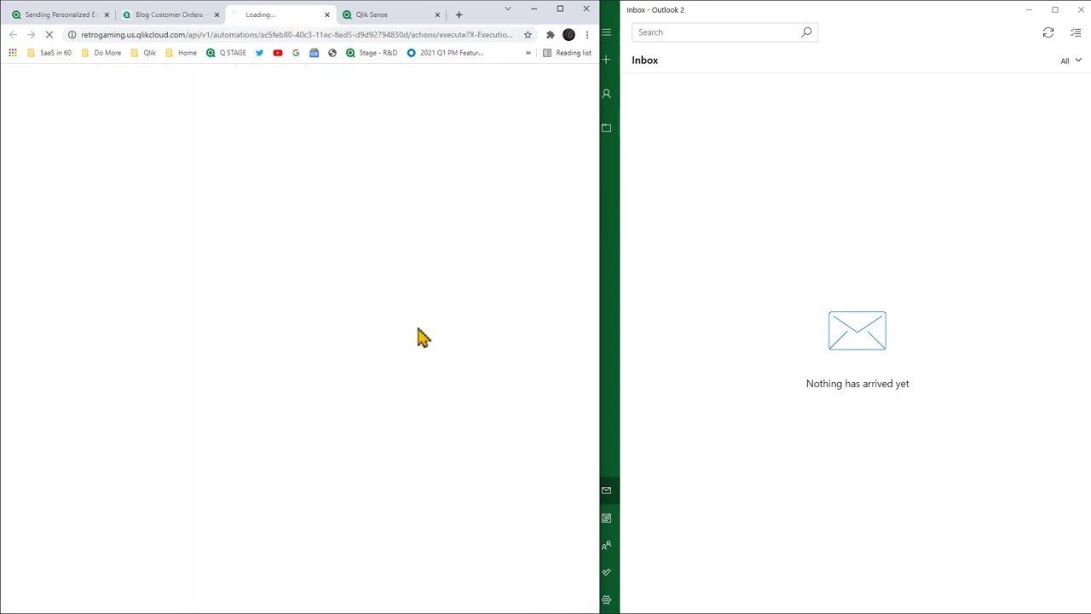
click(381, 17)
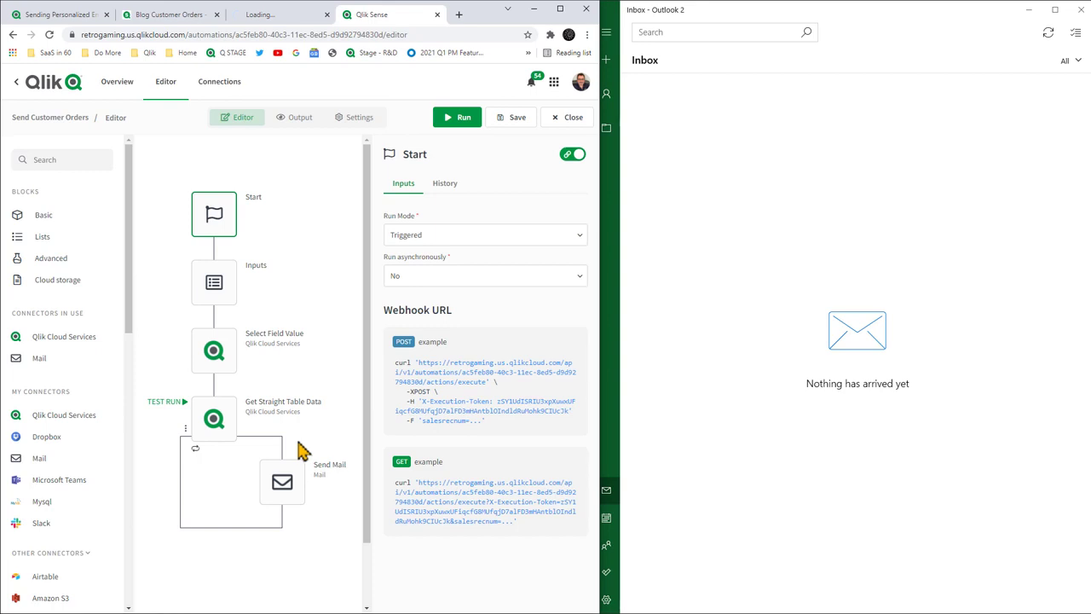
click(1049, 33)
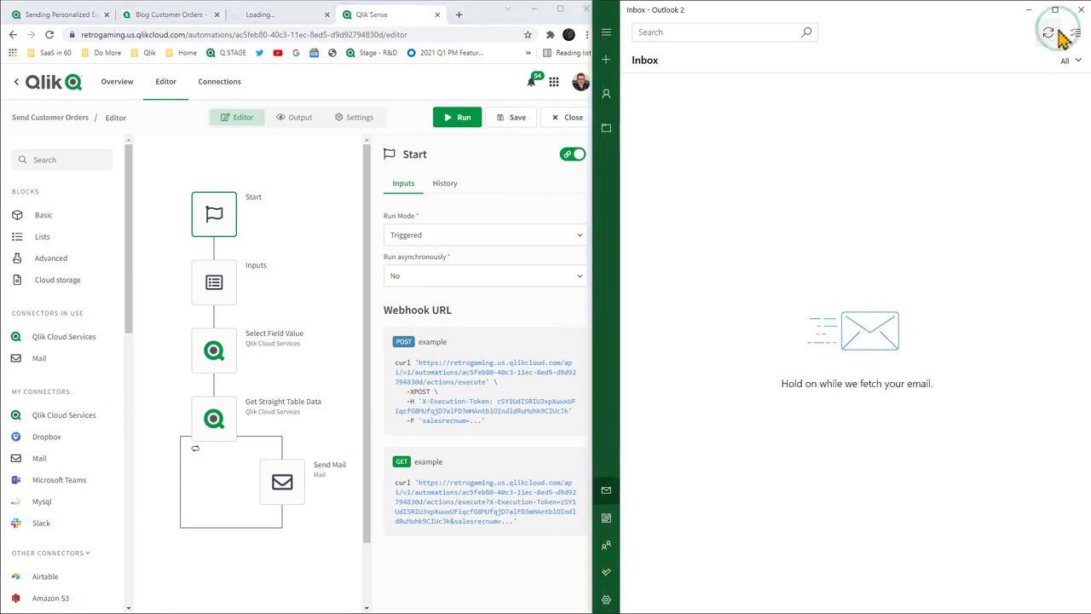
click(1048, 32)
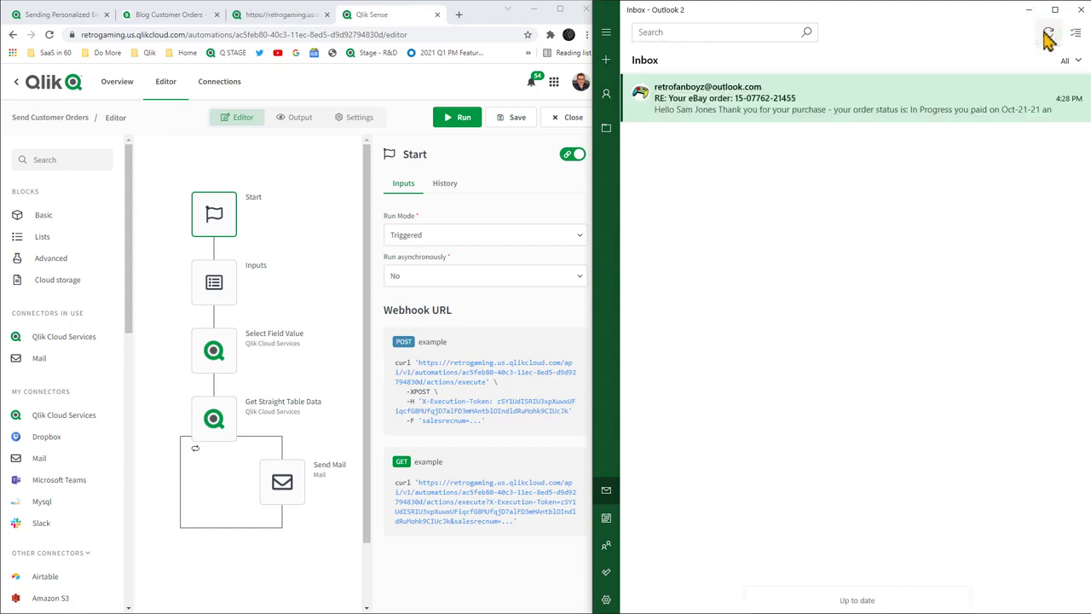
click(852, 101)
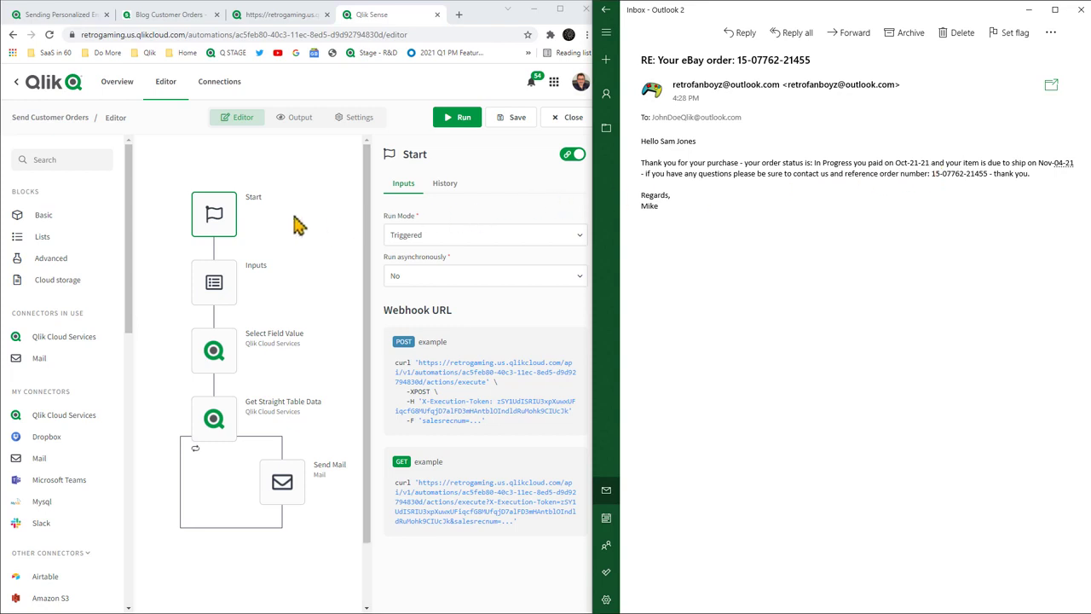
Review the Start block of the Send Customer Orders automation and compare it with the Customer Information table's send links
click(238, 224)
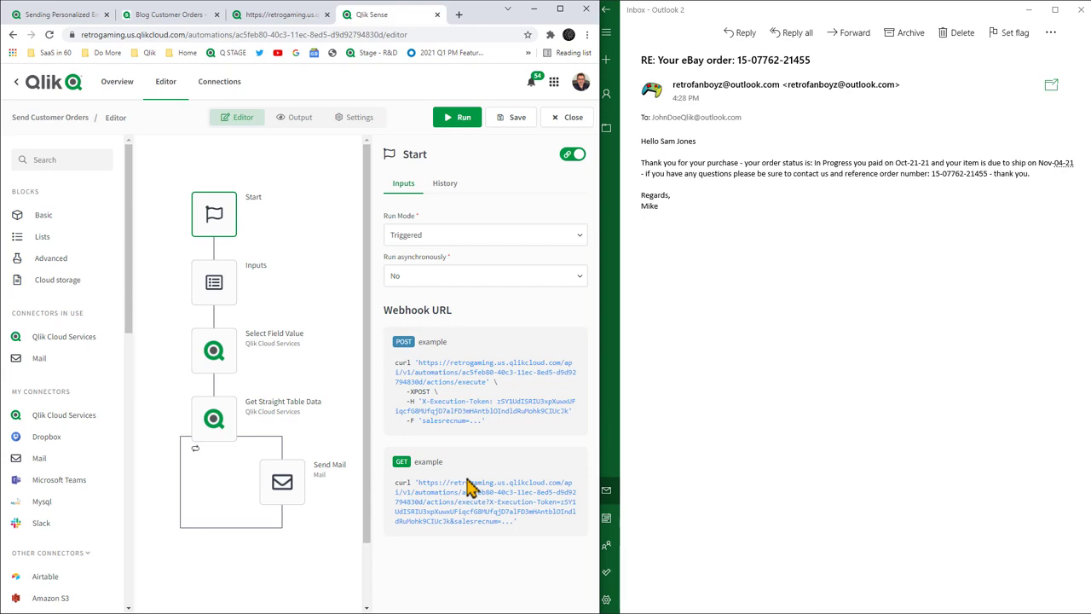
click(191, 19)
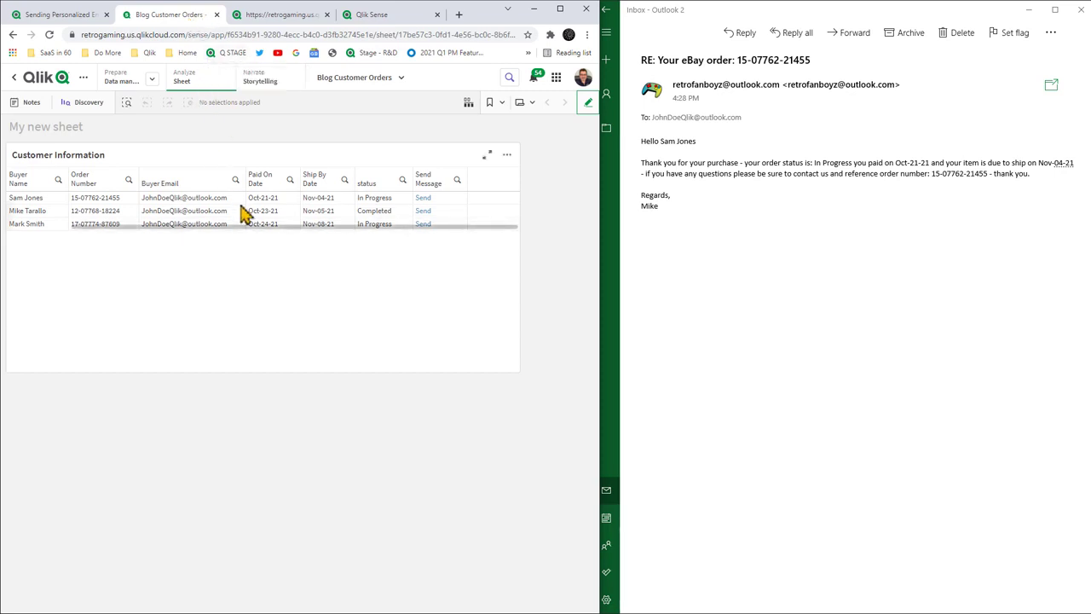
click(366, 17)
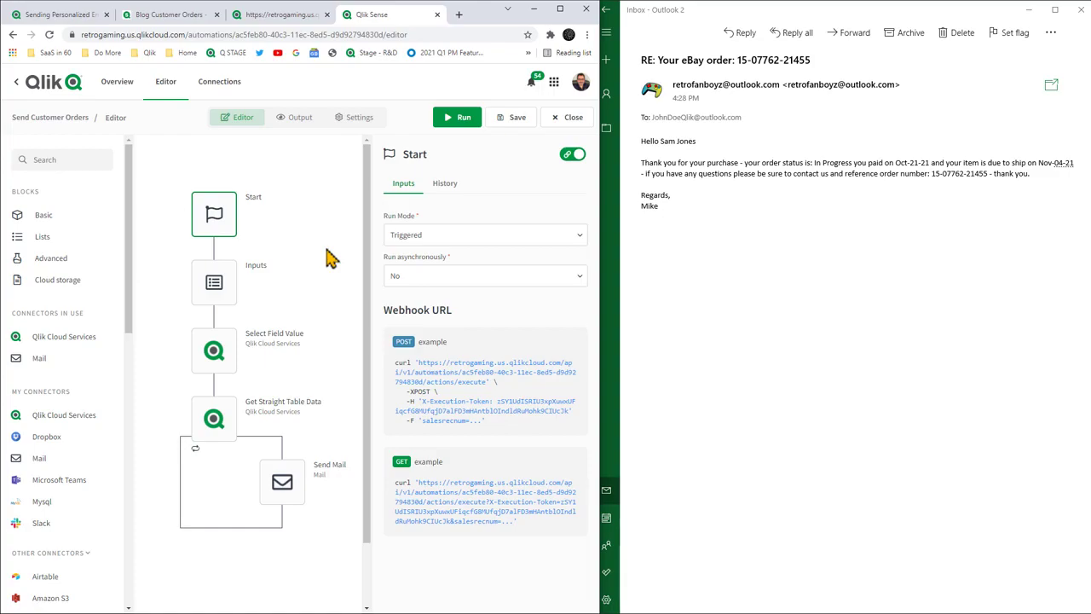
Maximize the browser and create a new automation named Customer Message Loop from the Qlik home page
click(560, 9)
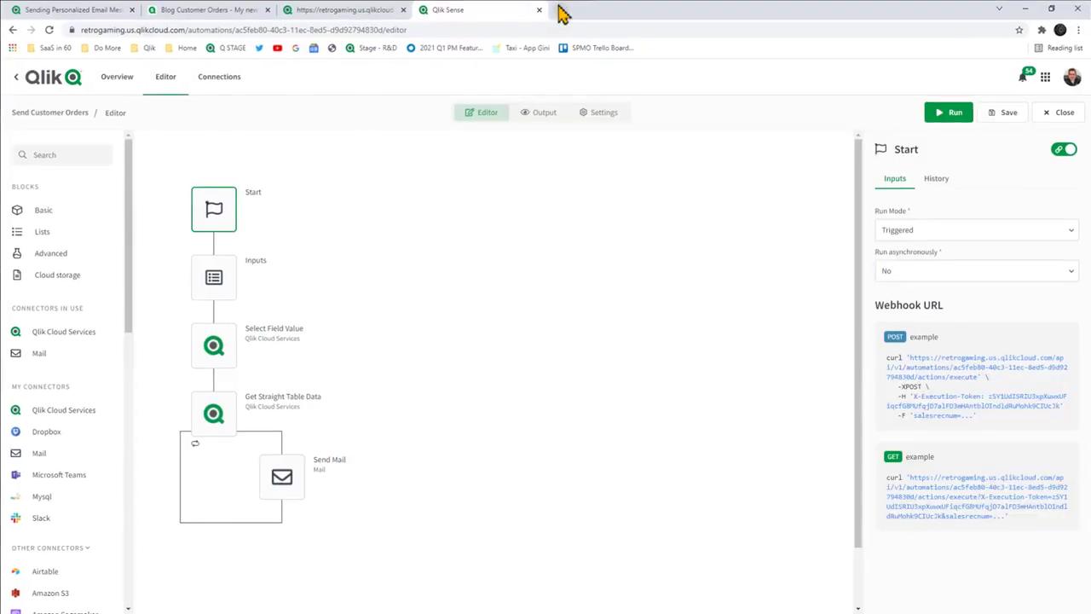
click(70, 81)
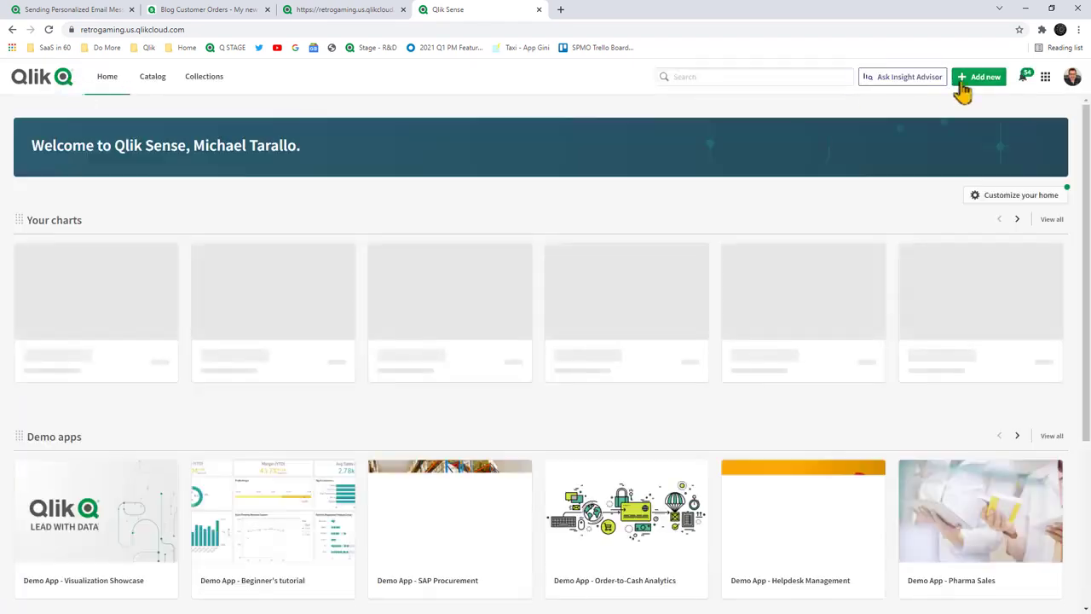
click(976, 80)
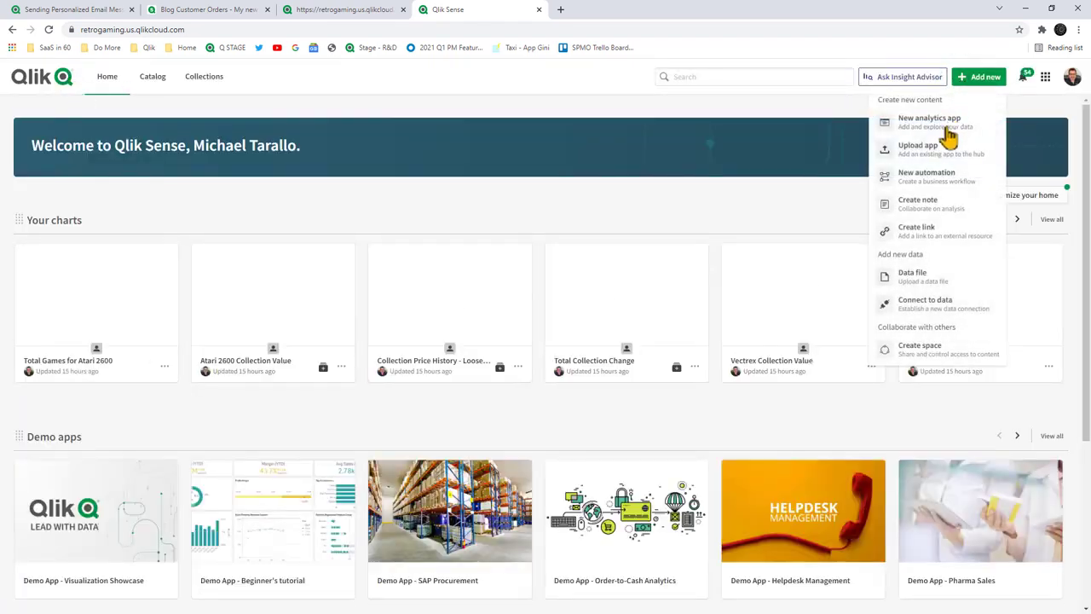
click(942, 177)
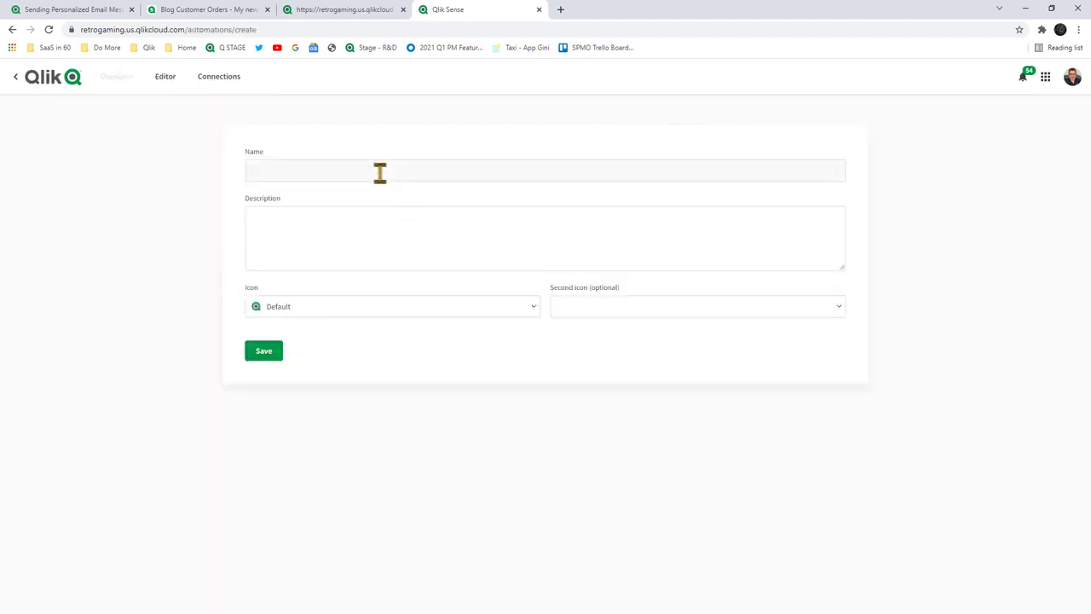
click(377, 172)
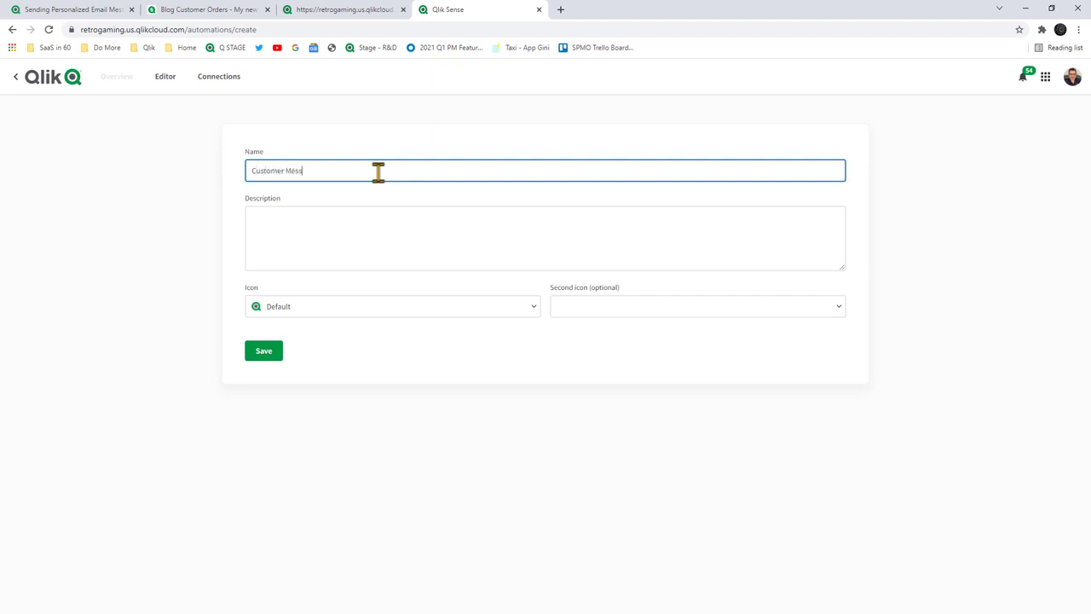
text(Customer Message Loop)
click(275, 352)
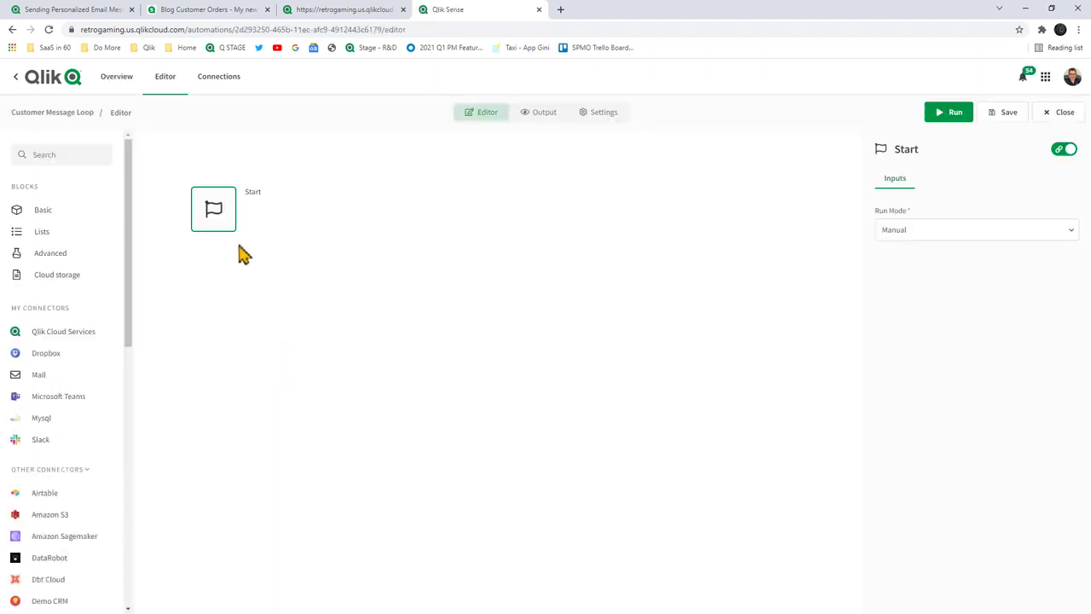
click(931, 238)
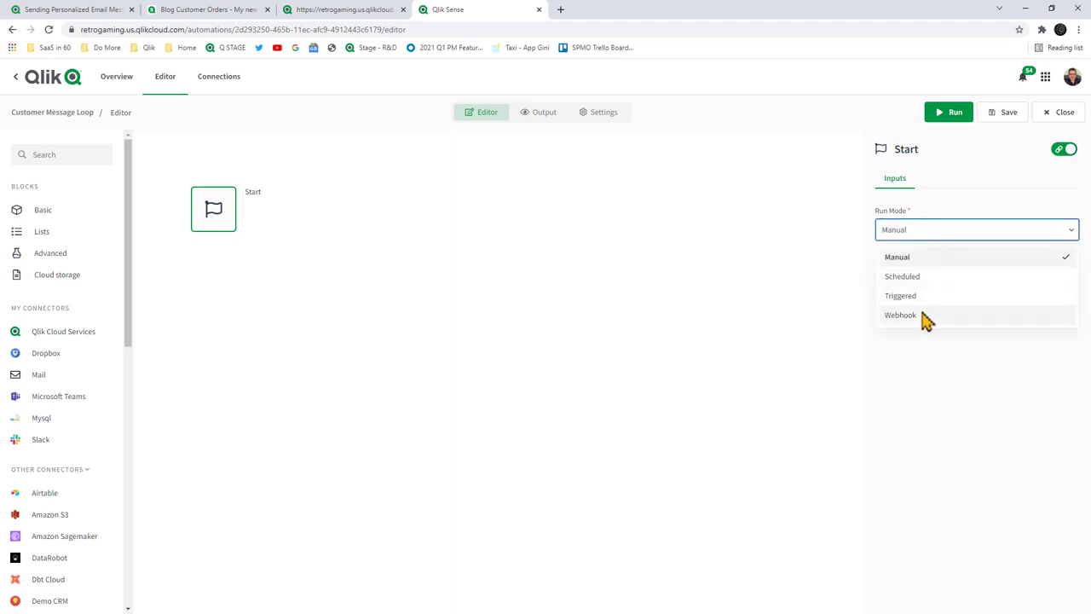
click(723, 309)
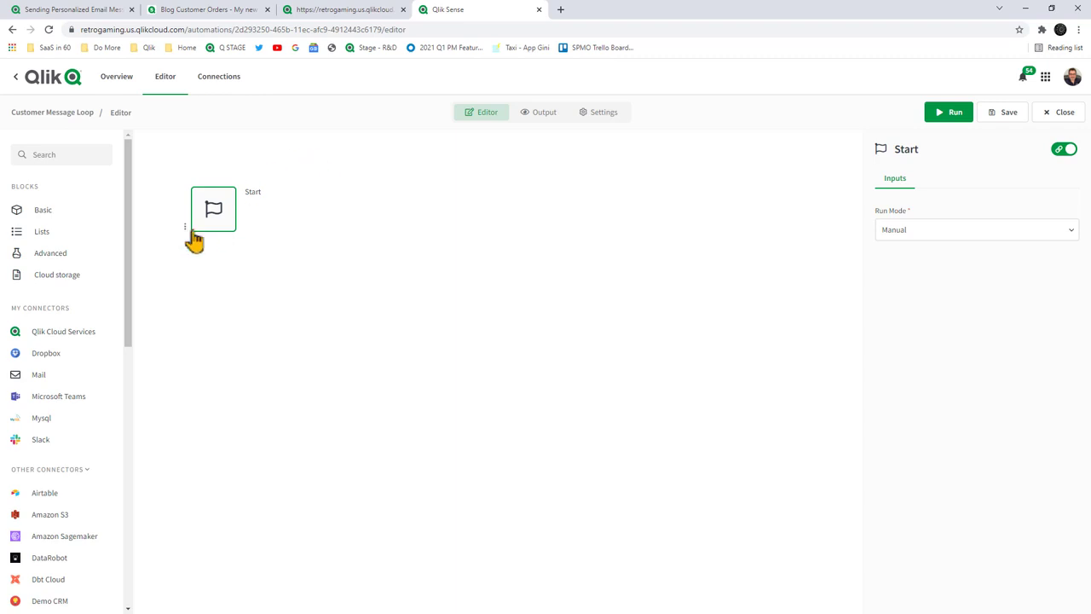
Find the Dropbox connector's Open File block and add it beneath the Start block
click(71, 154)
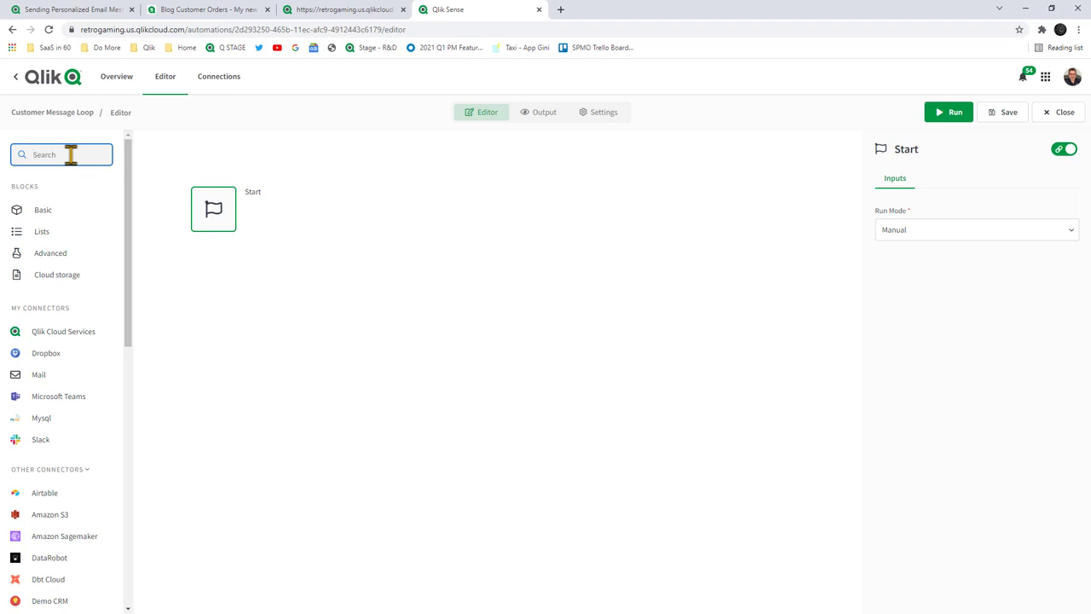
text(dro)
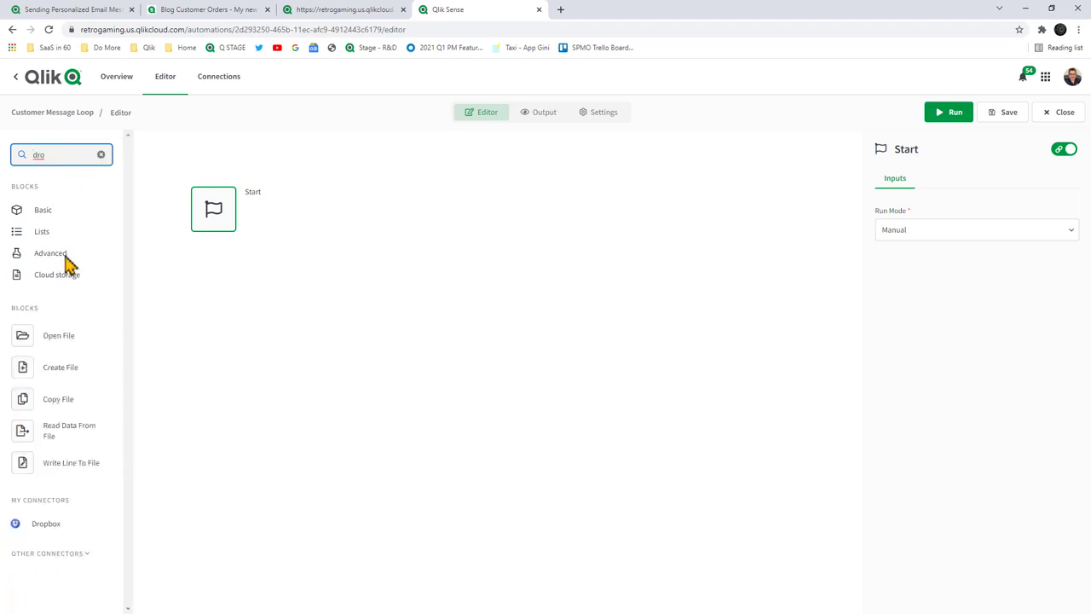
click(46, 525)
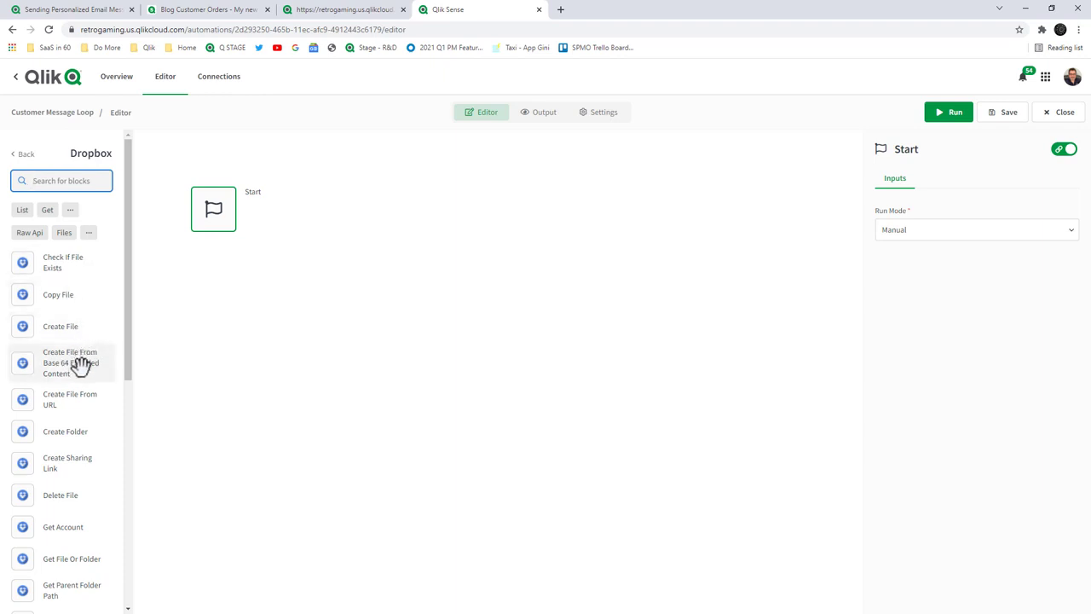
scroll(79, 365, down, 1)
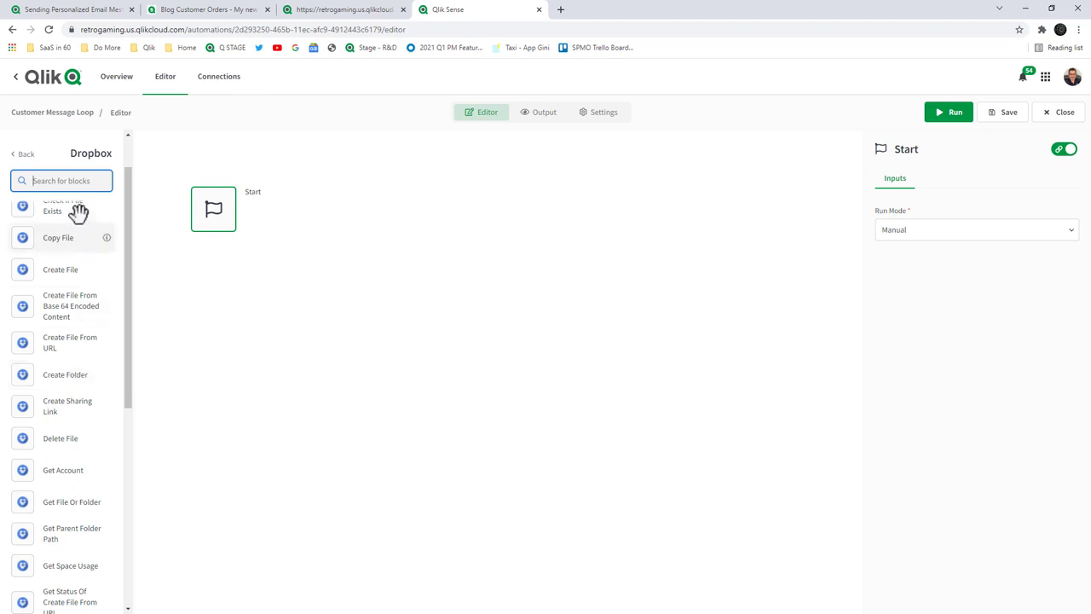
text(op)
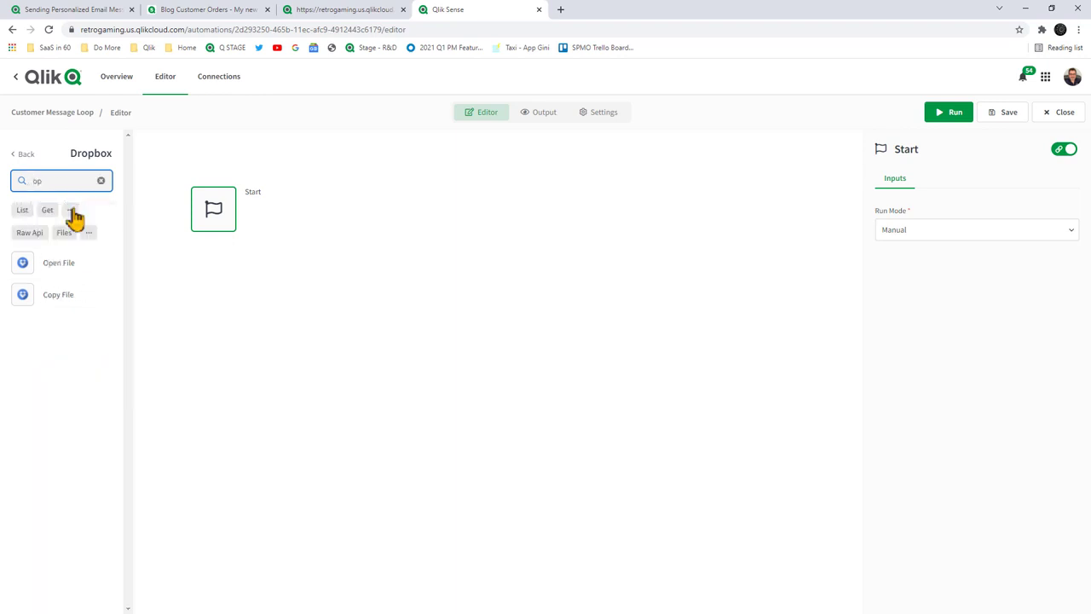
drag(69, 256, 222, 253)
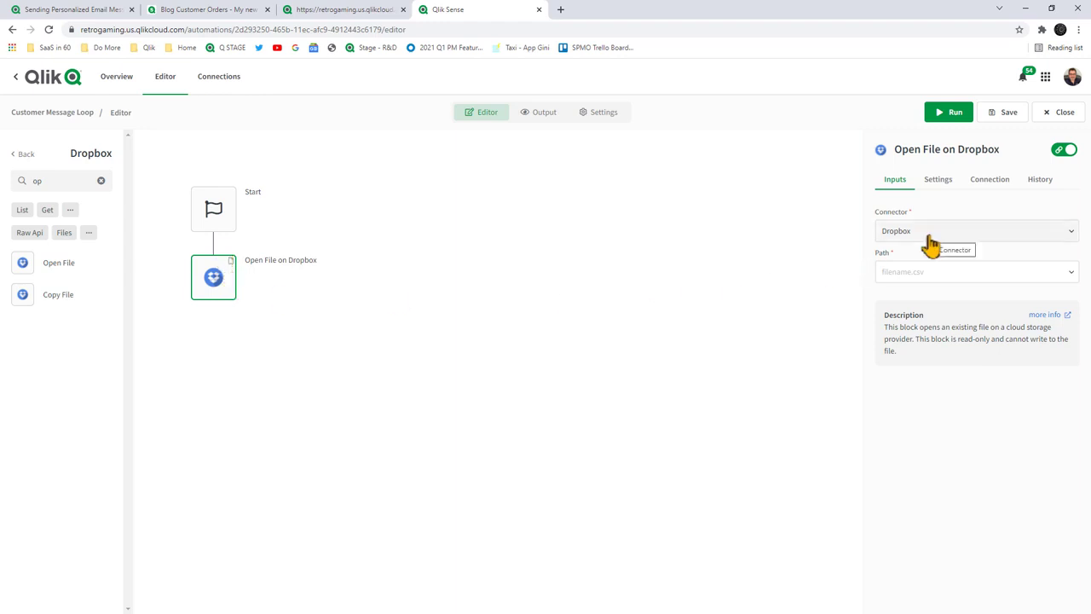
Check the Open File on Dropbox block's settings and set its path to /RGB/export/test_data.csv
click(947, 184)
click(982, 184)
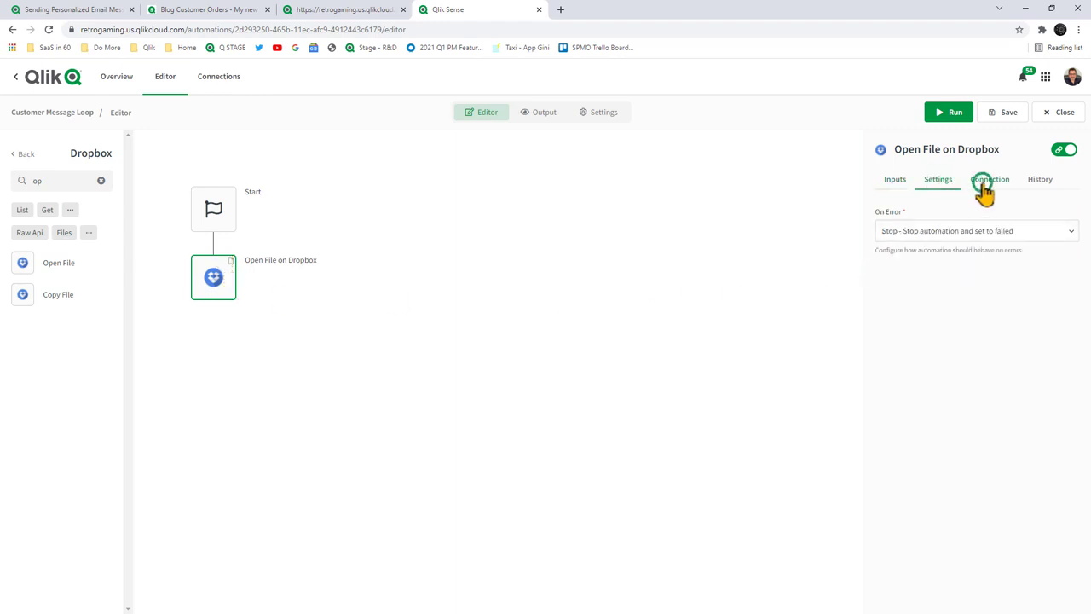
click(902, 183)
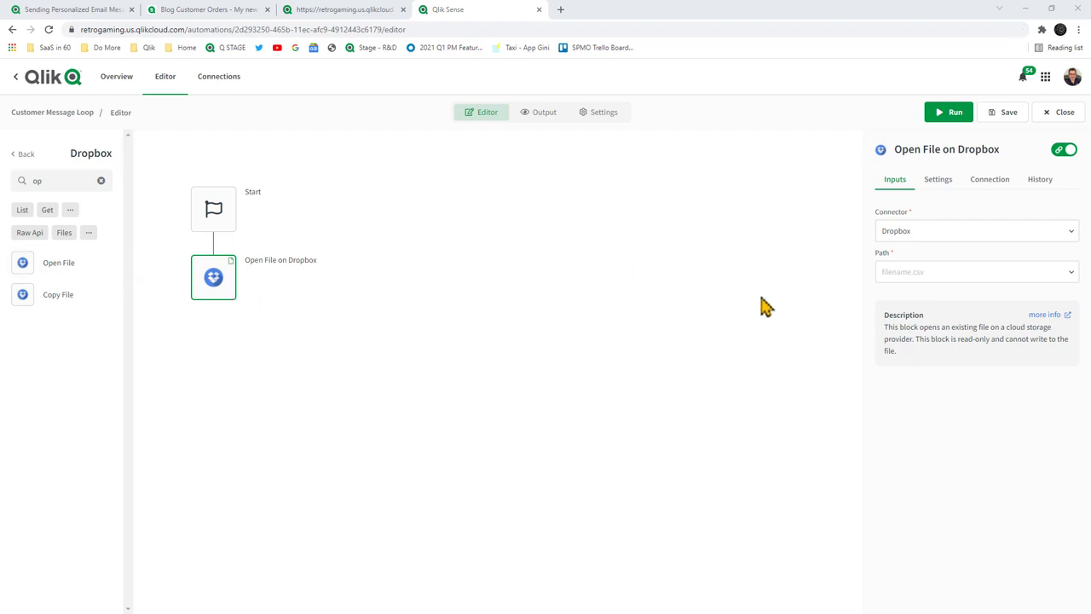
click(893, 274)
text(/RGB/export/test_data.csv)
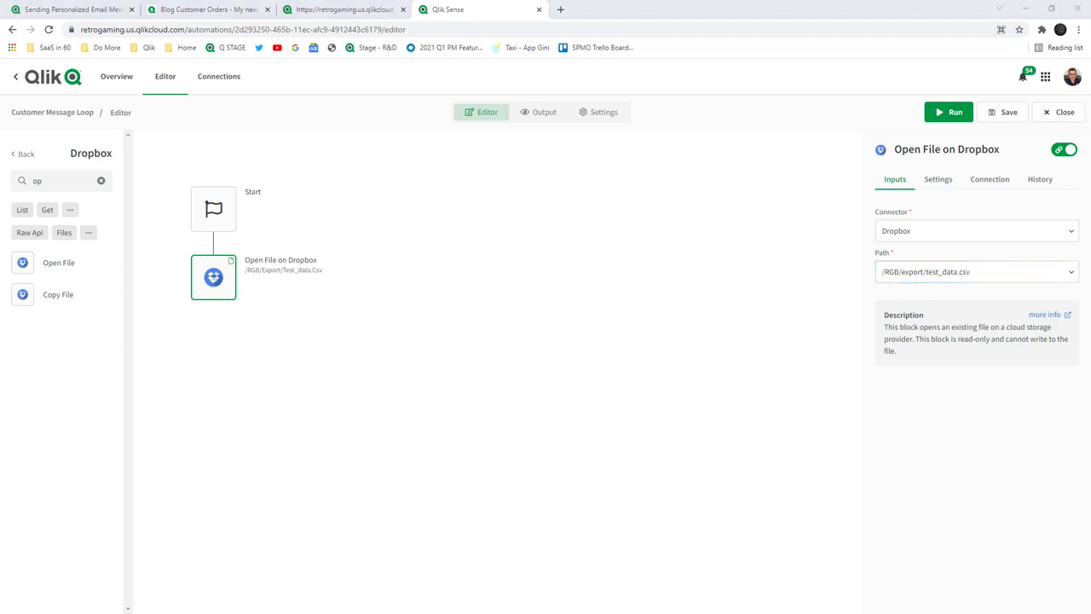
Examine the columns and customer records of test_data.csv in TextPad, and close the editor
drag(0, 92, 716, 170)
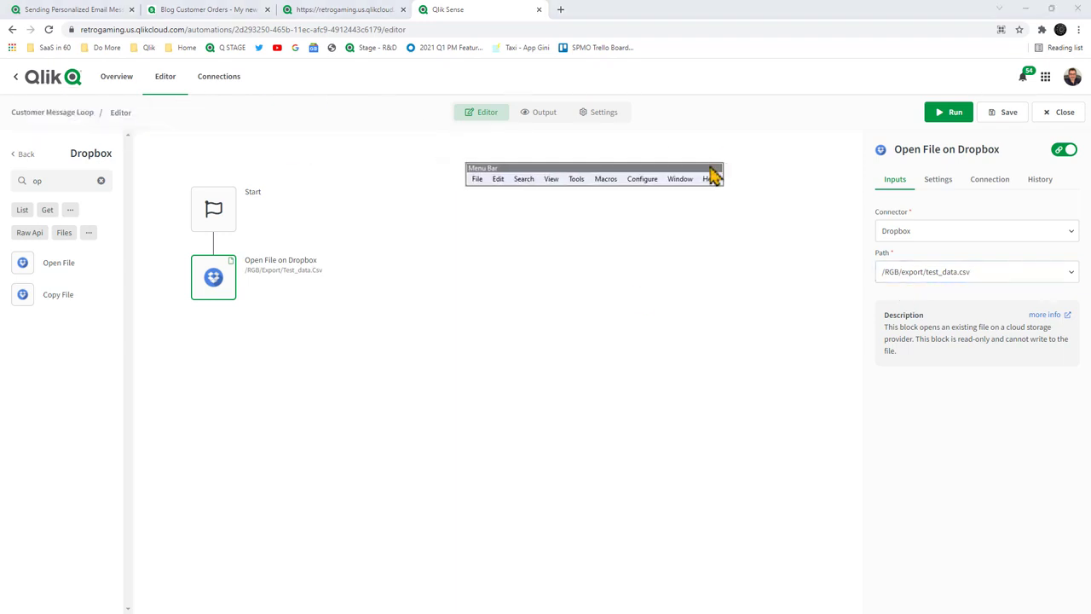
drag(0, 7, 672, 168)
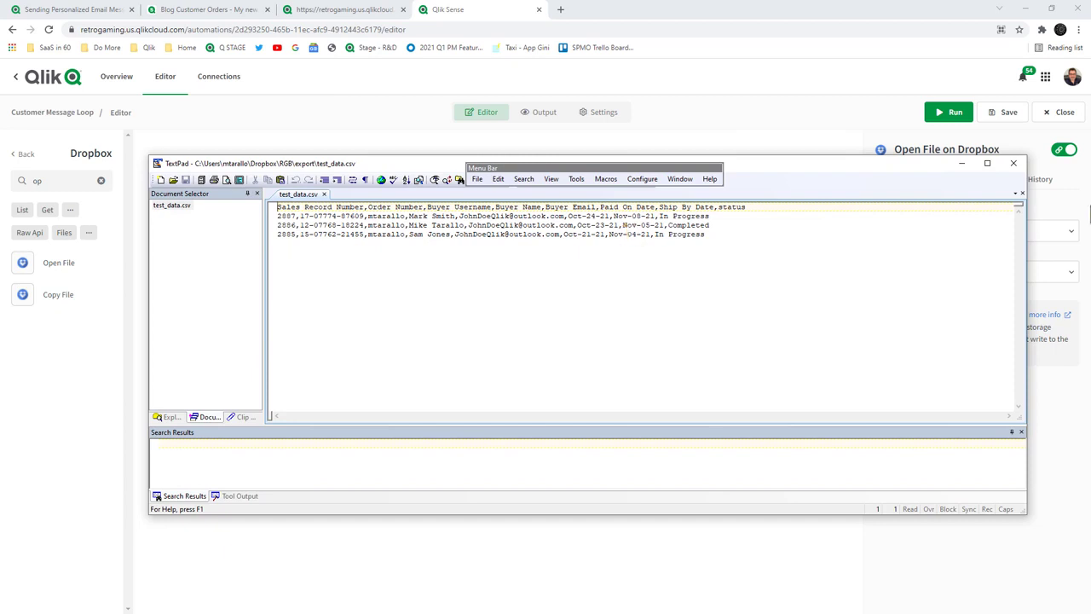
click(1012, 163)
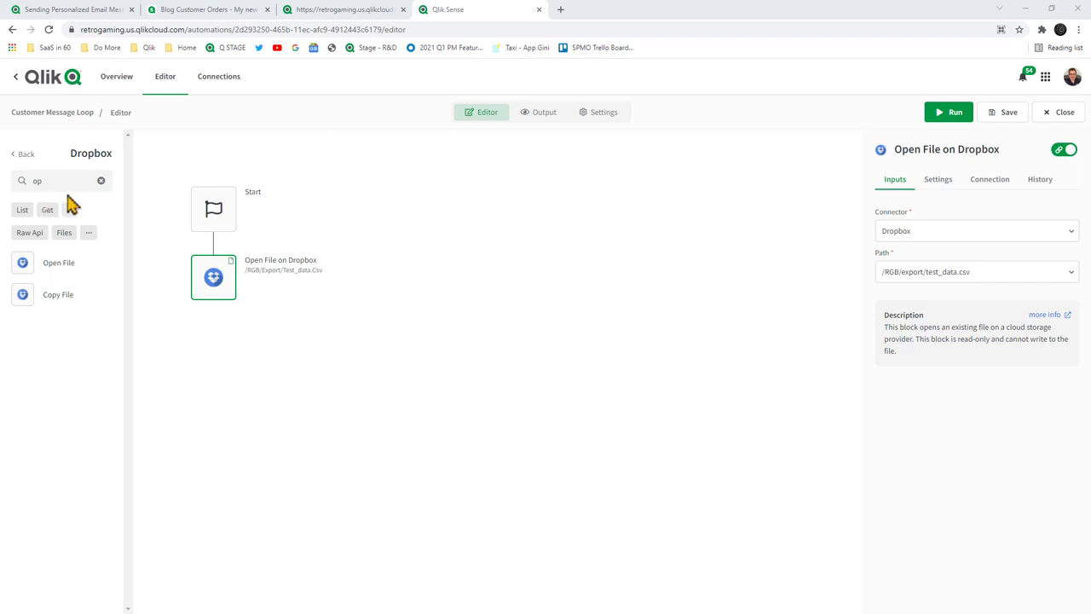
Search the blocks for "read" and add Read Data From File beneath the Open File on Dropbox block
click(19, 154)
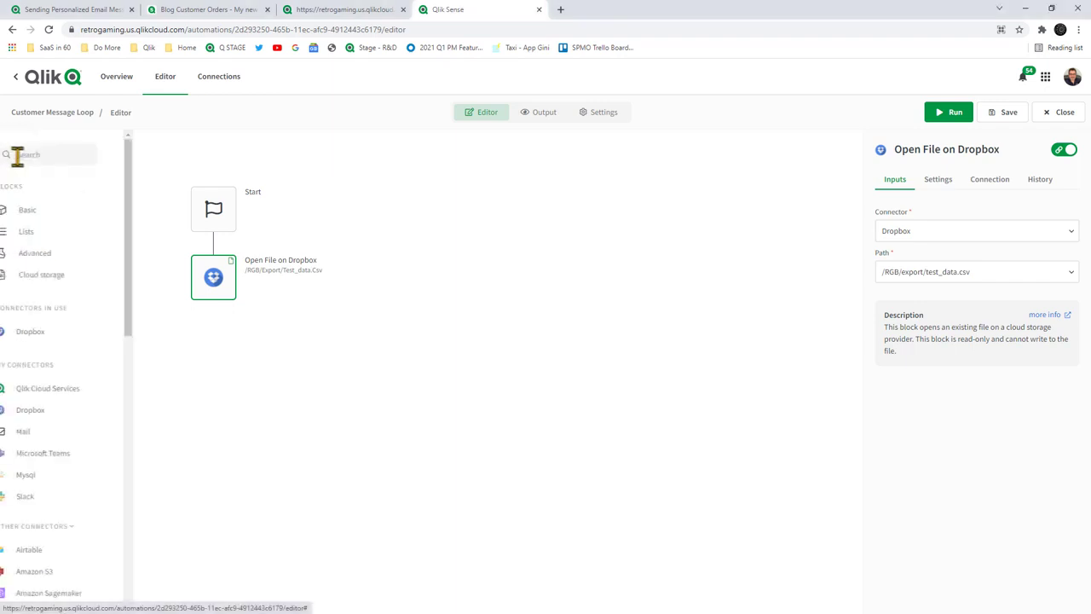
click(38, 157)
text(read)
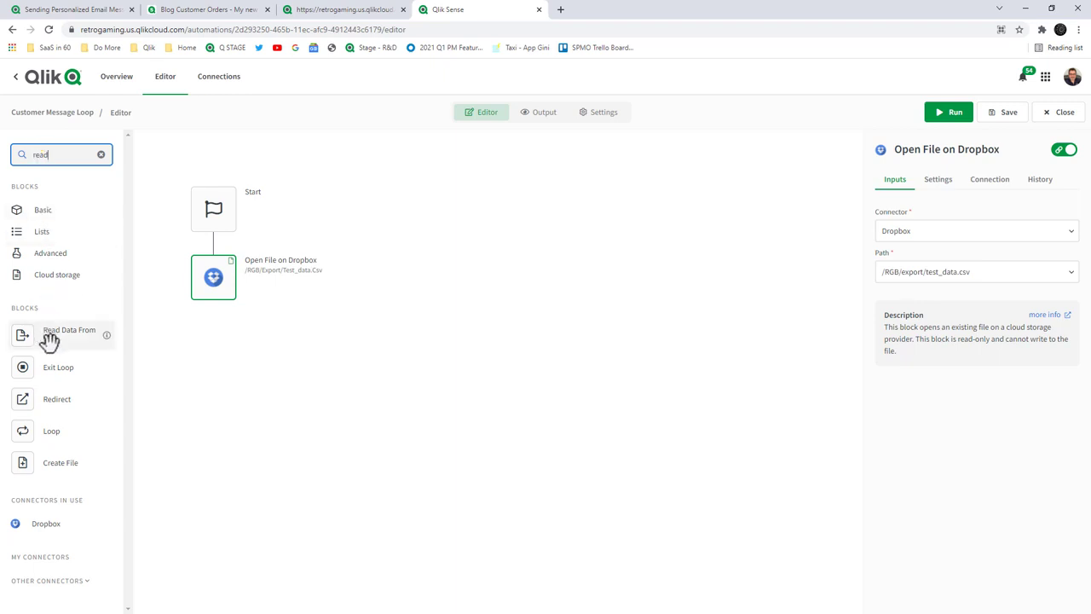
drag(54, 343, 220, 335)
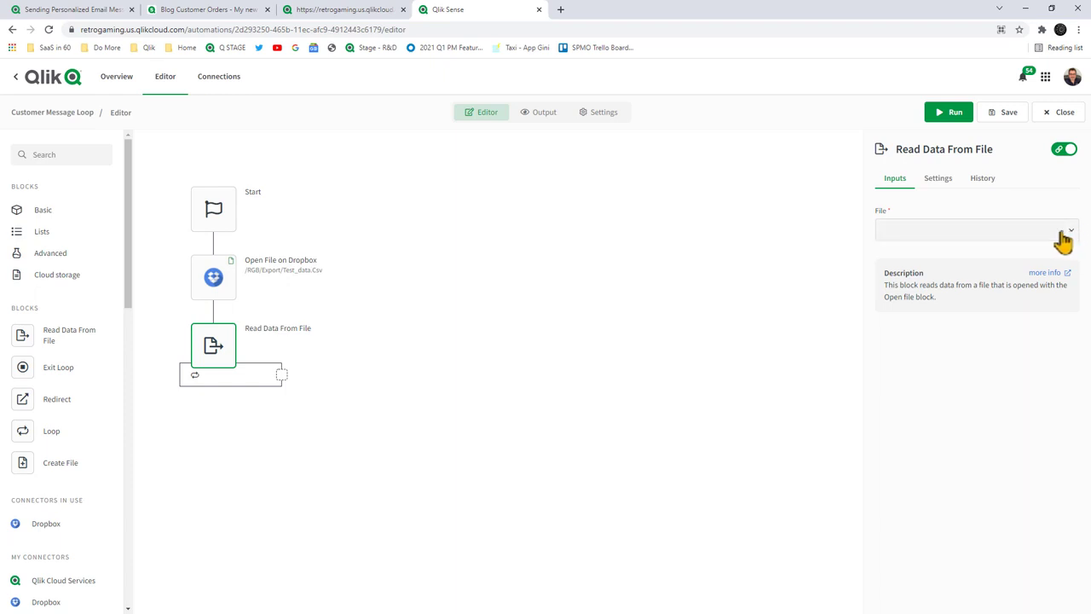
Check the path in the Open File on Dropbox block and set the Read Data From File block's file to /RGB/export/test_data.csv
click(288, 284)
click(999, 269)
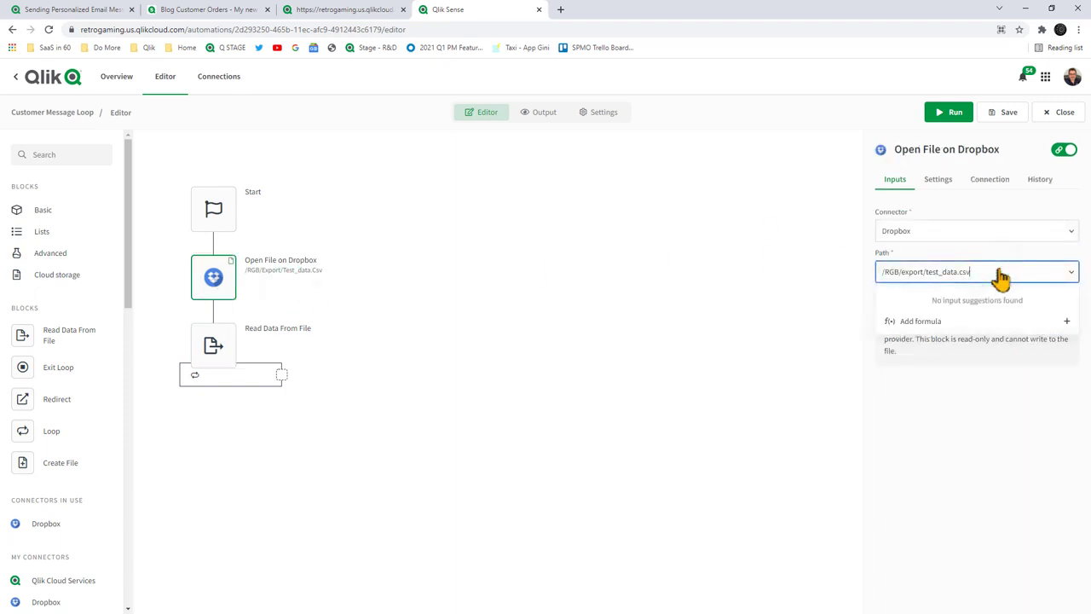
triple_click(1001, 271)
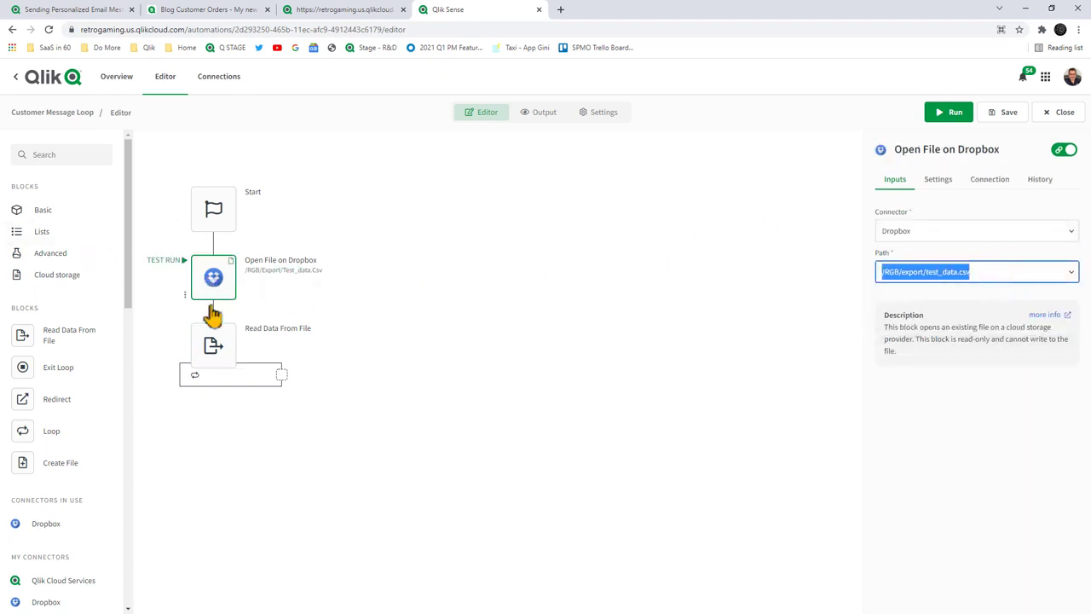
click(216, 342)
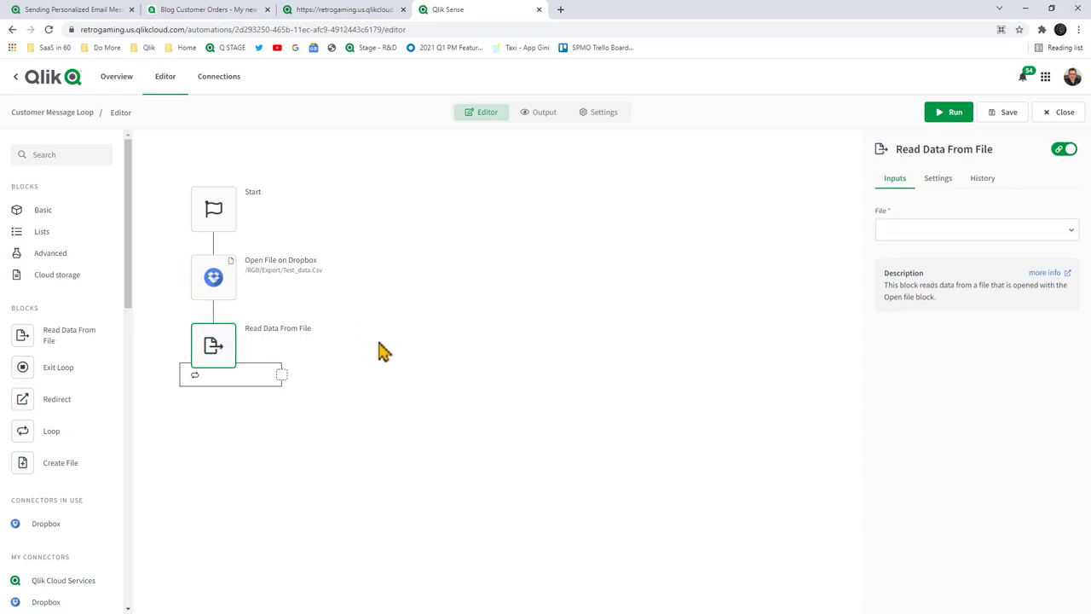
click(889, 228)
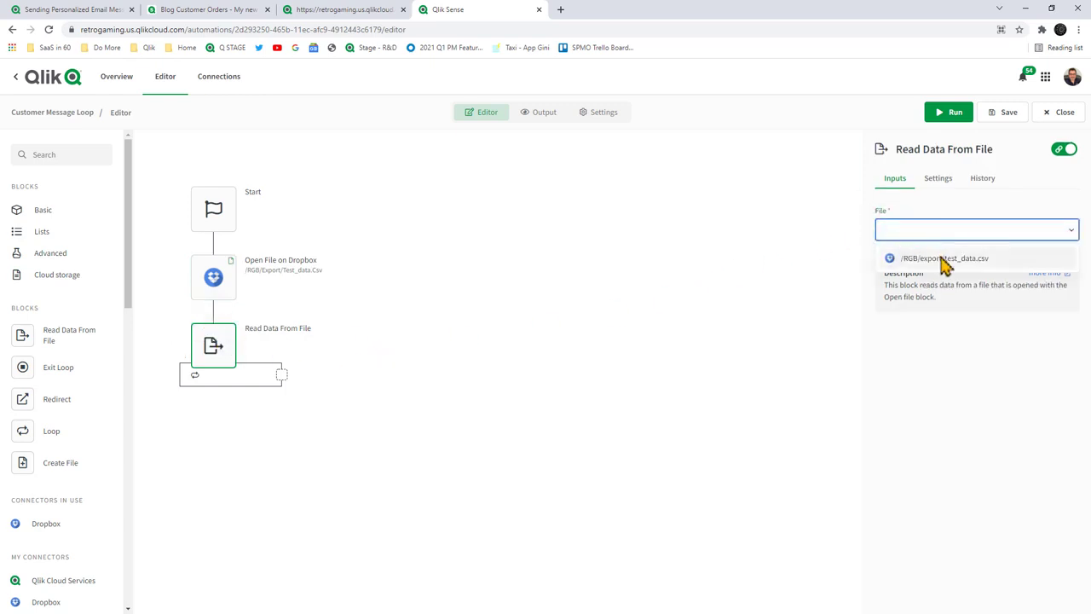
click(943, 259)
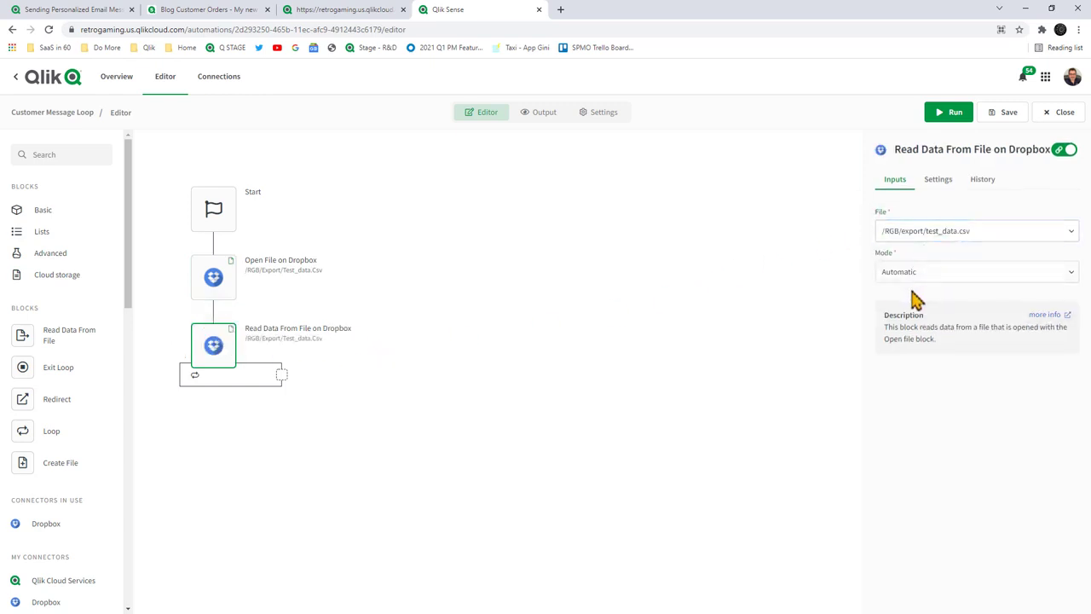
Set the Read Data From File on Dropbox block's mode to CSV and perform a test run of the block
click(914, 275)
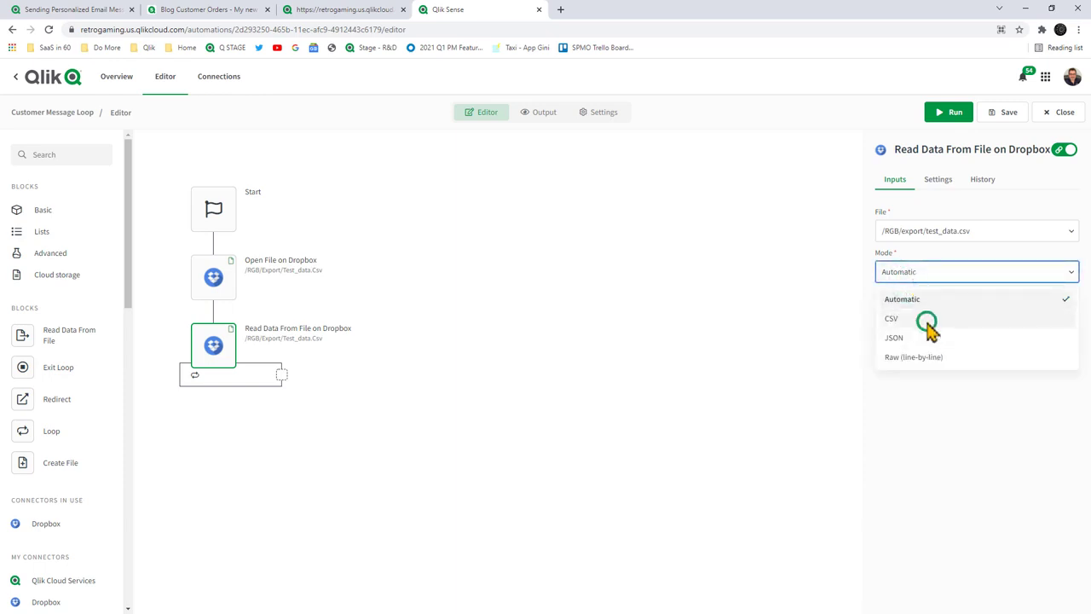
click(926, 319)
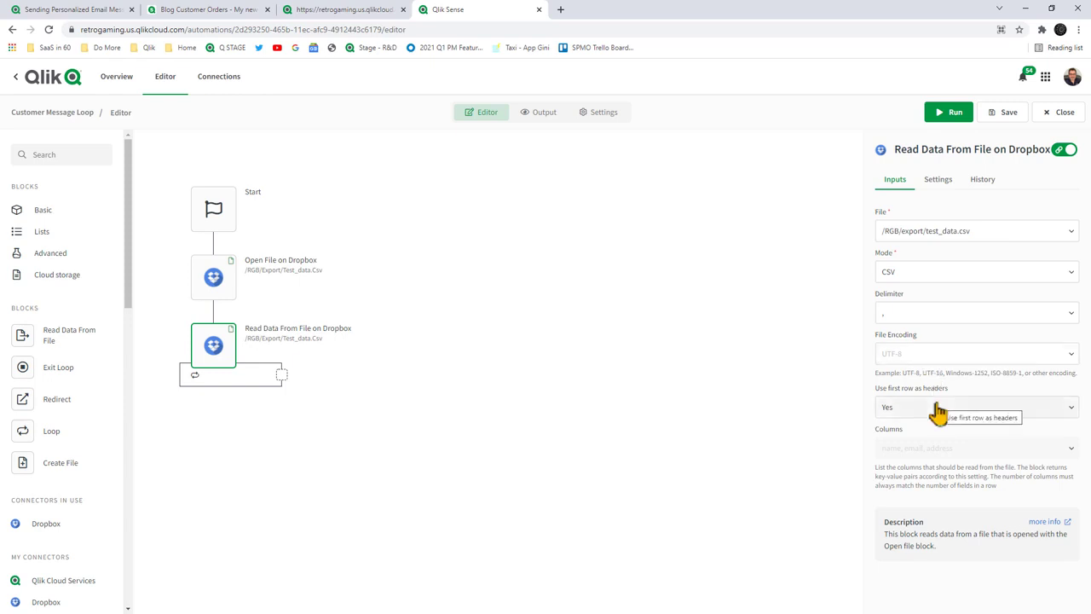
click(748, 416)
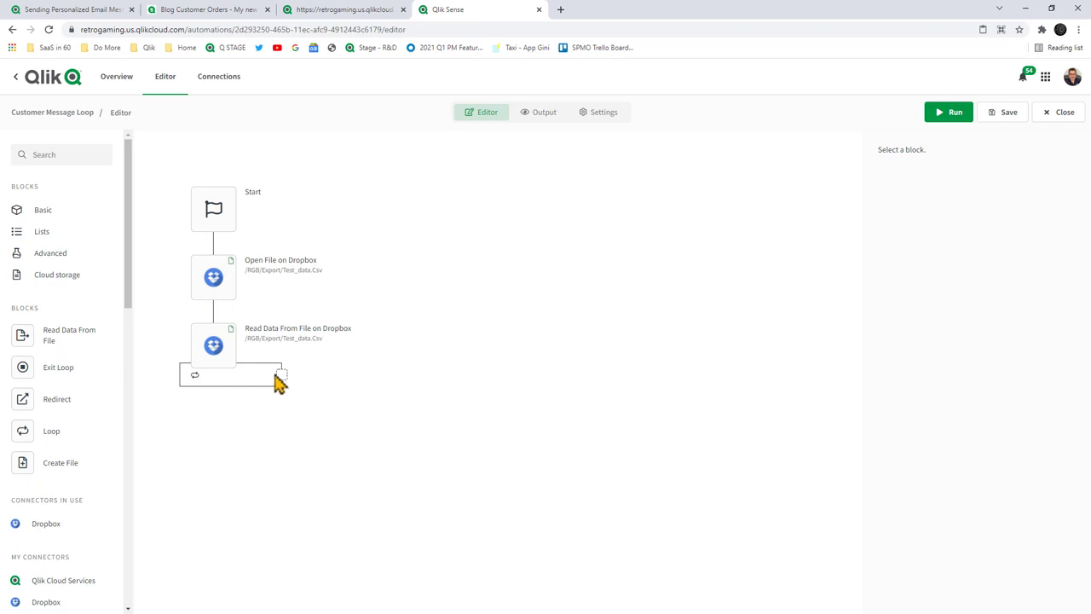
mouse_move(244, 347)
click(183, 329)
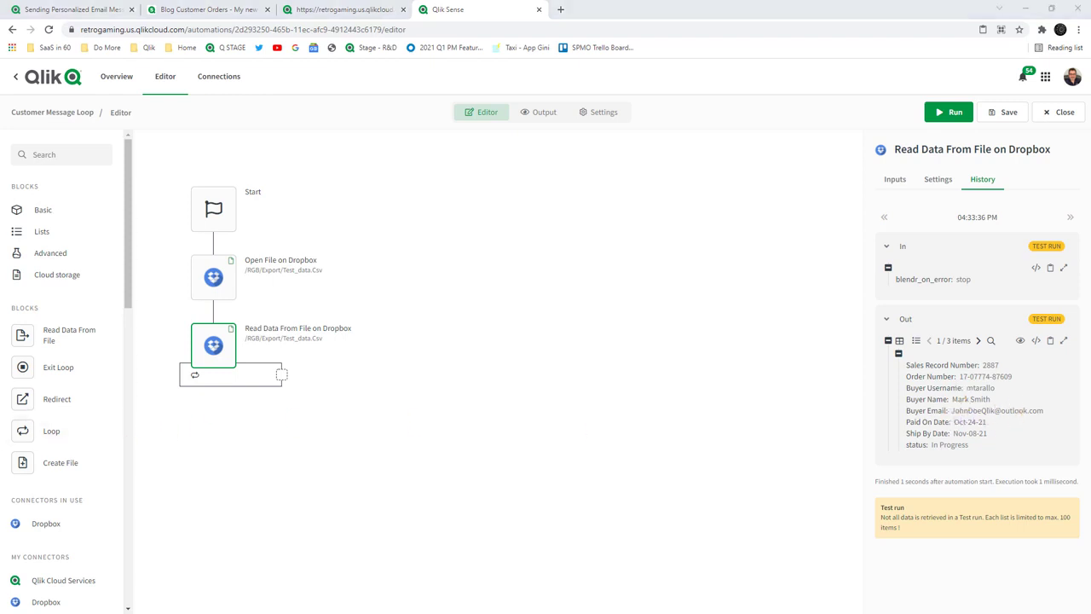
Paste the copied Send Mail block and attach it inside the loop of the Read Data From File on Dropbox block
right_click(366, 368)
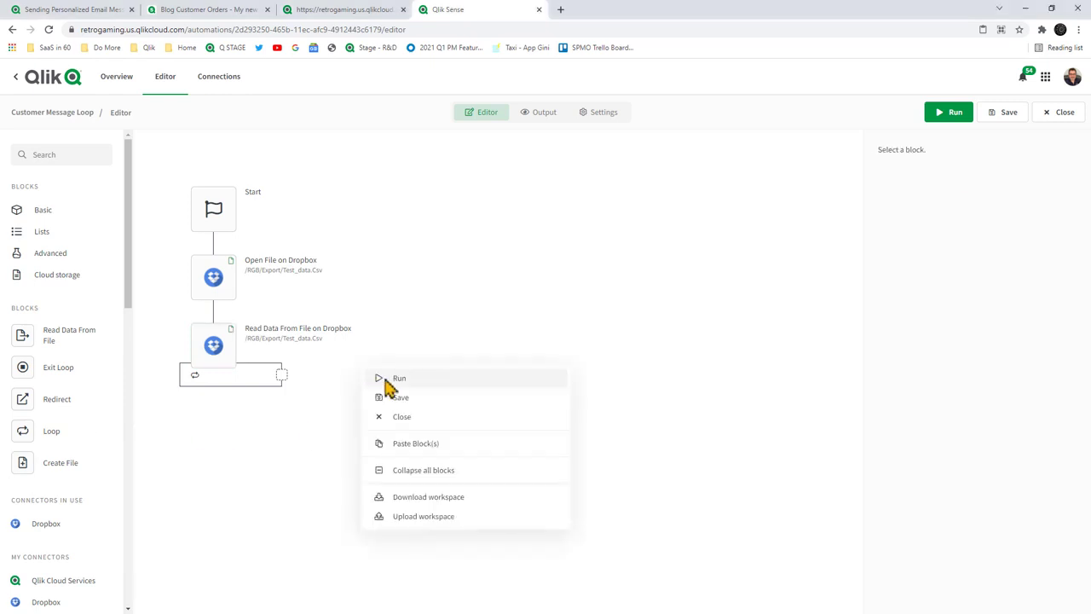
click(417, 450)
drag(394, 405, 326, 408)
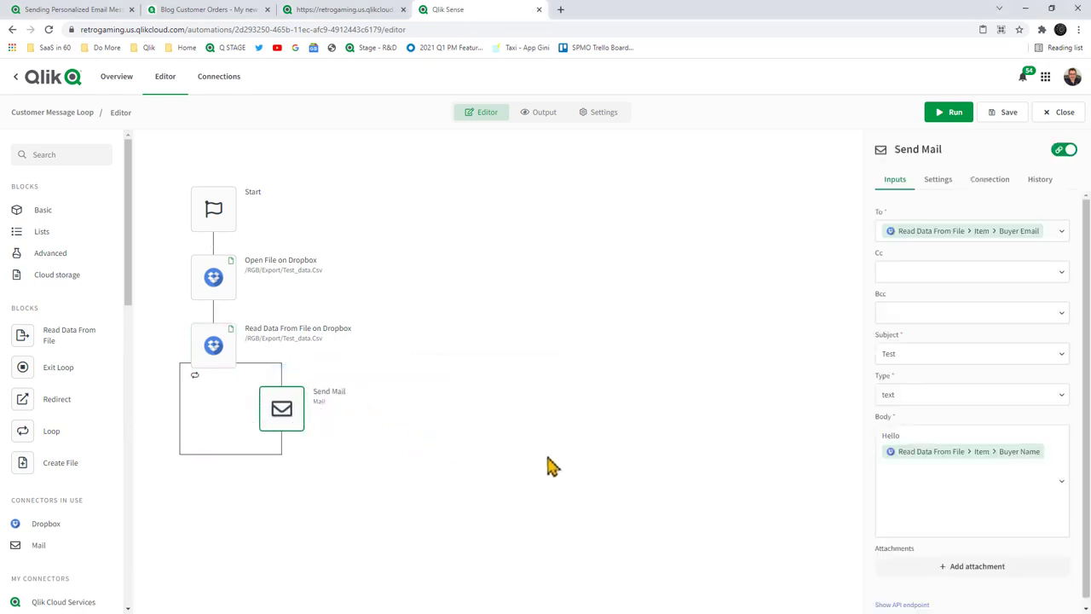
Clear the Send Mail recipient, map it to the file item's Buyer Email, and set the subject to "Test - customer message loop"
click(1058, 235)
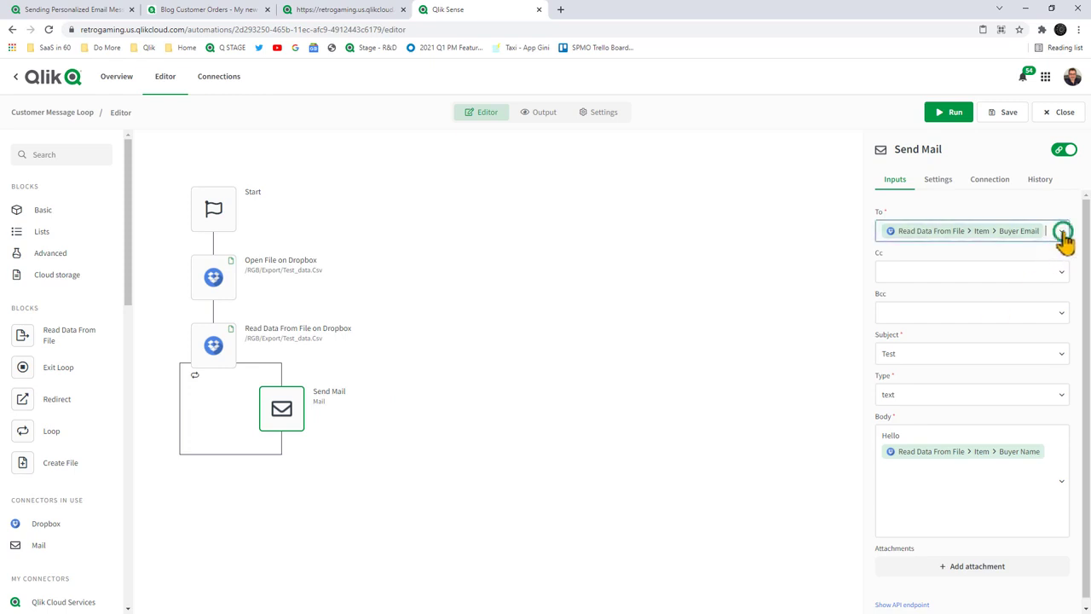
click(1059, 237)
key(BackSpace)
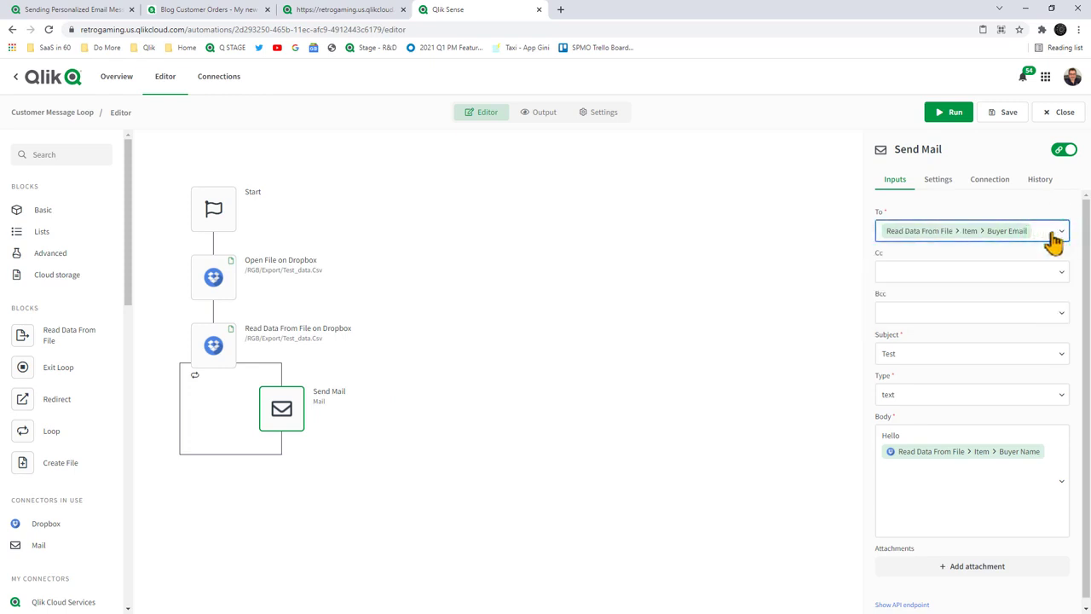
key(BackSpace)
click(1061, 237)
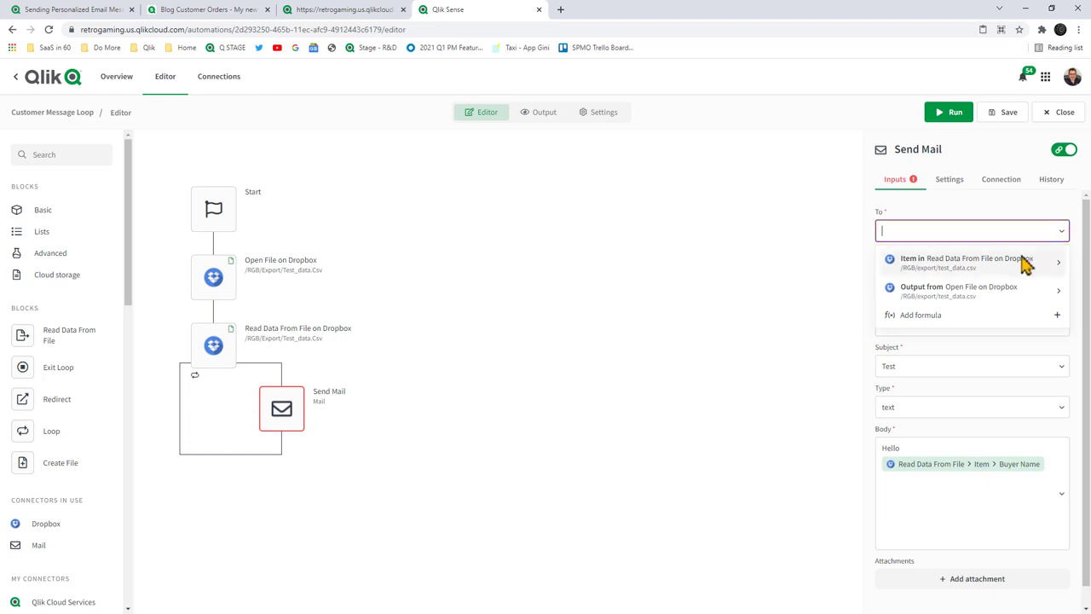
click(969, 271)
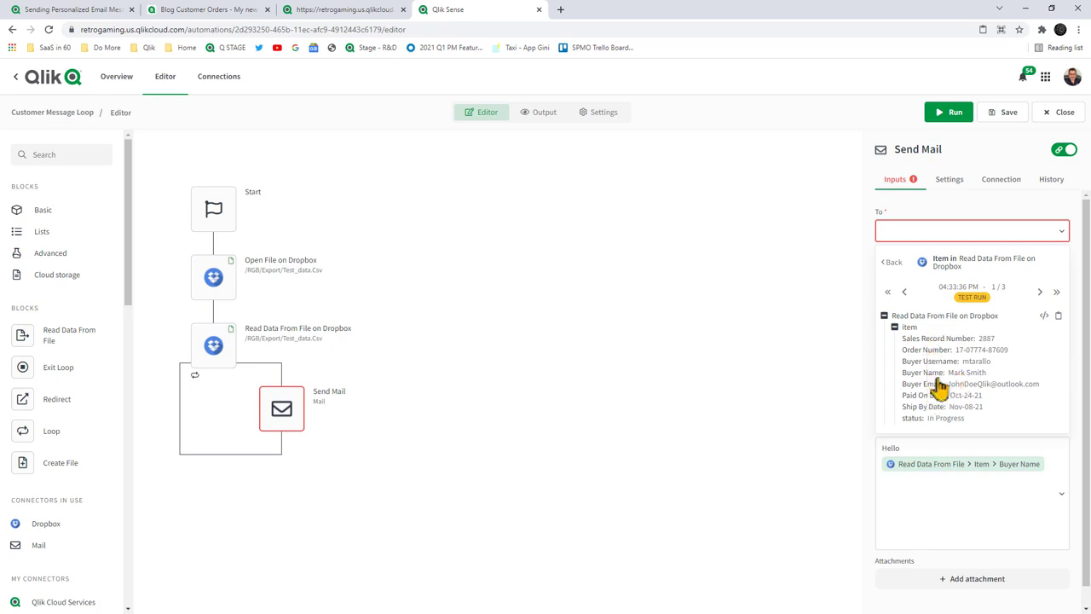
click(934, 385)
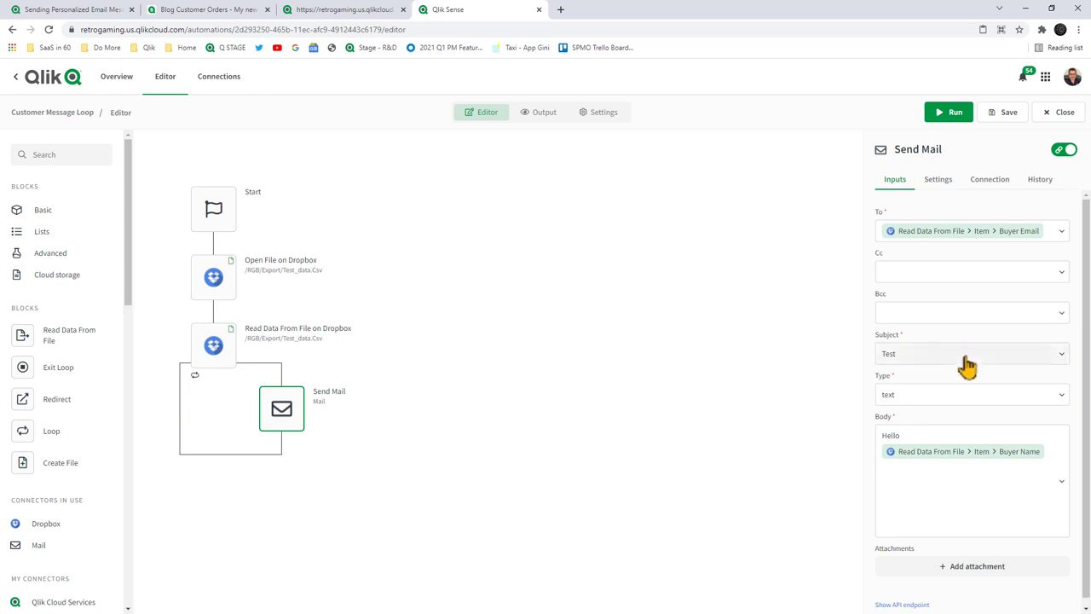
click(965, 369)
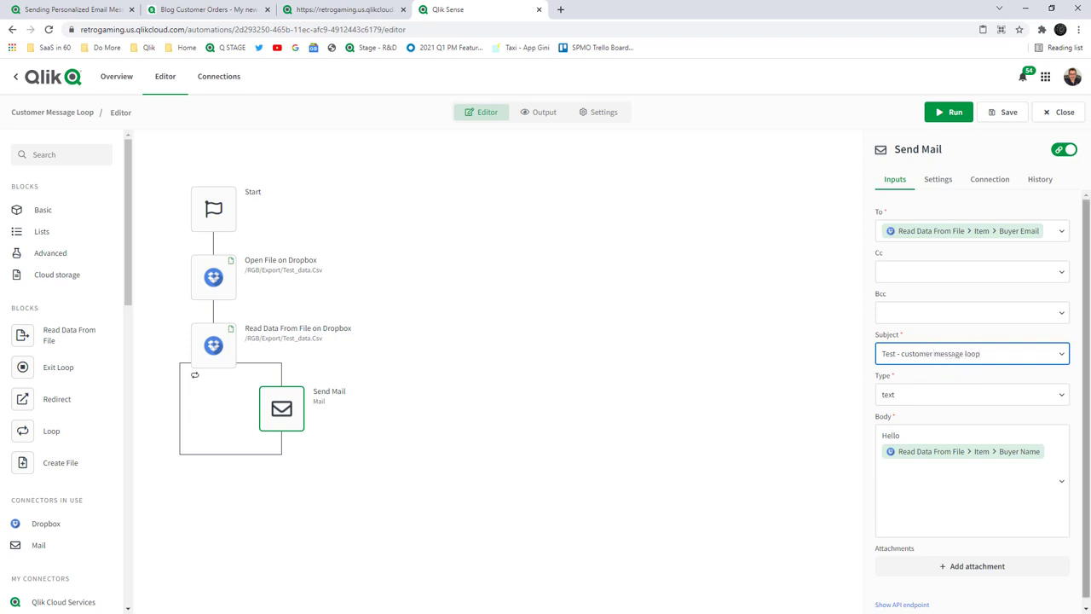
Replace the email body with the greeting "Hello -" followed by the Buyer Name field from the file item
click(1041, 451)
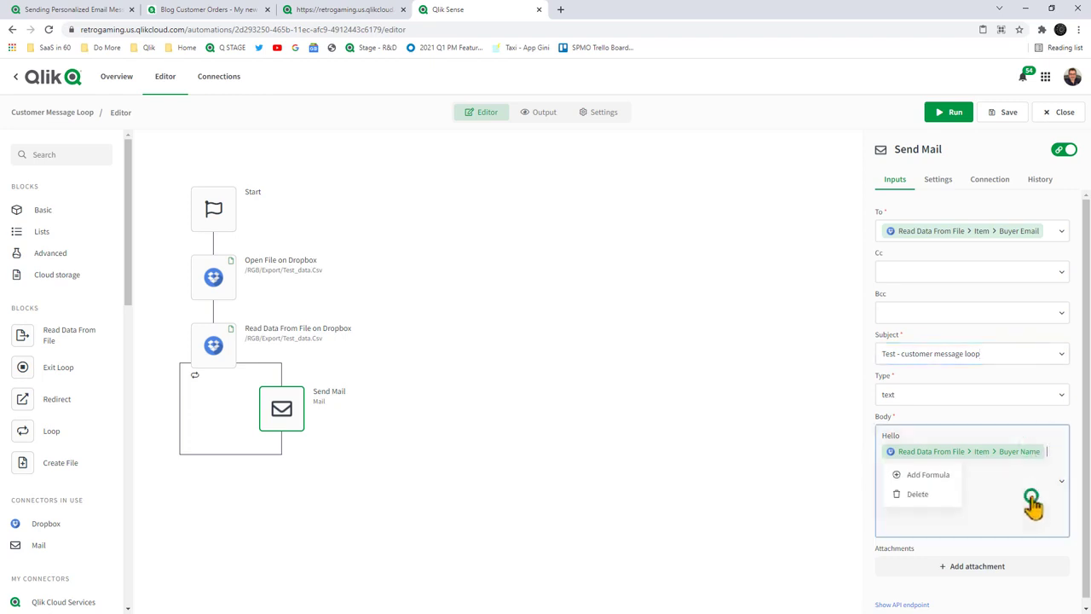
click(1036, 503)
key(ctrl+a)
key(BackSpace)
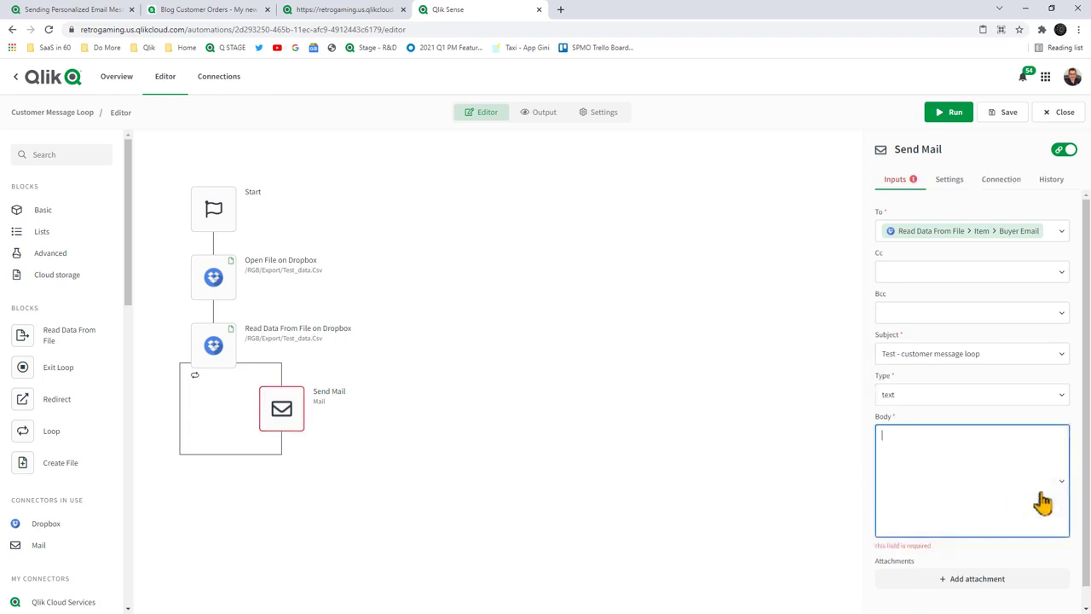
text(Hello -)
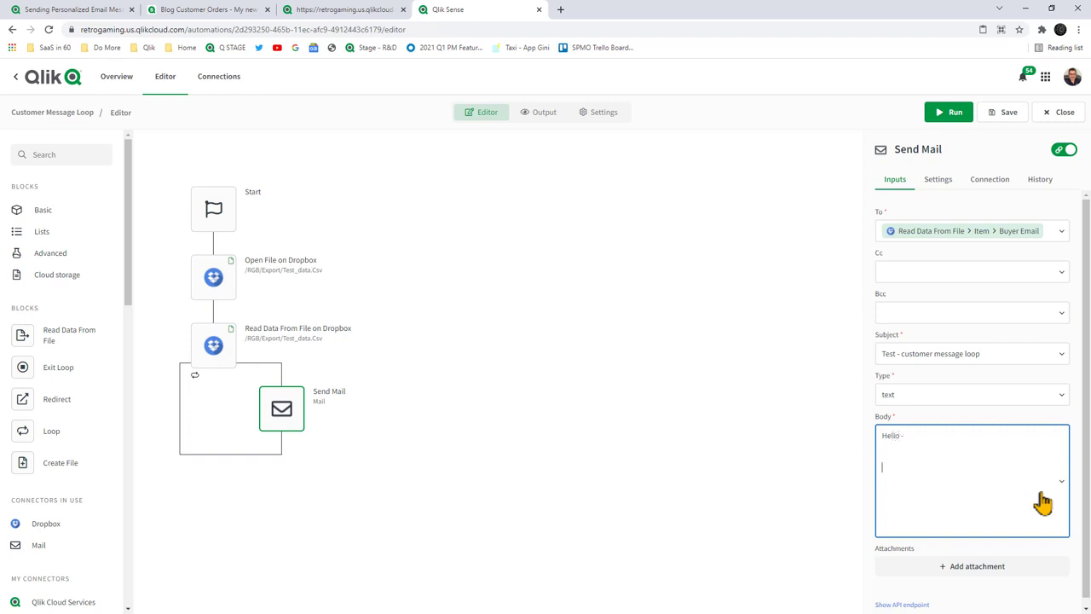
click(1061, 482)
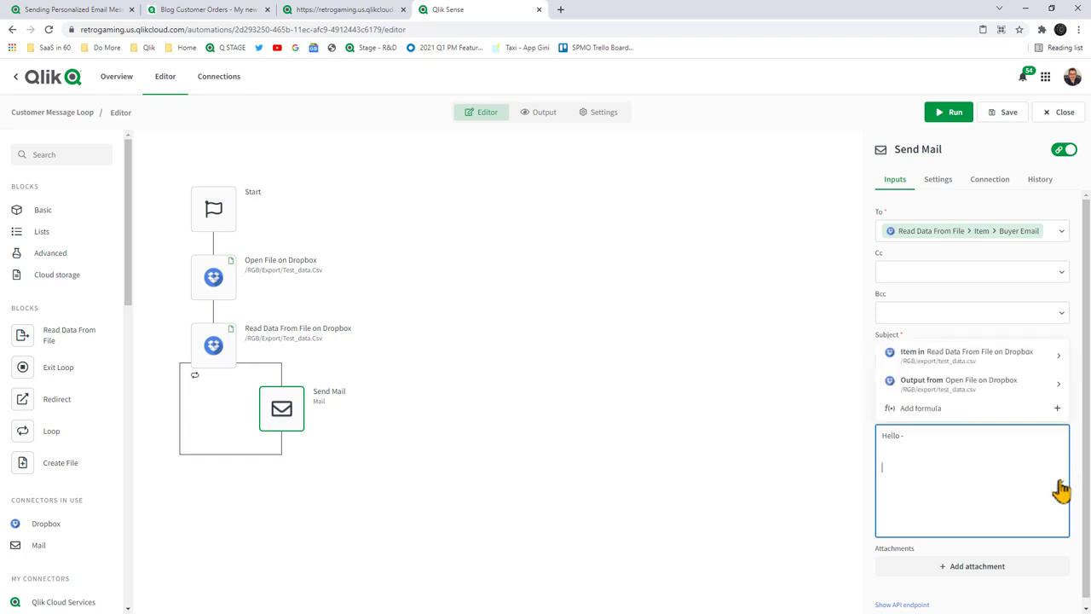
click(1033, 356)
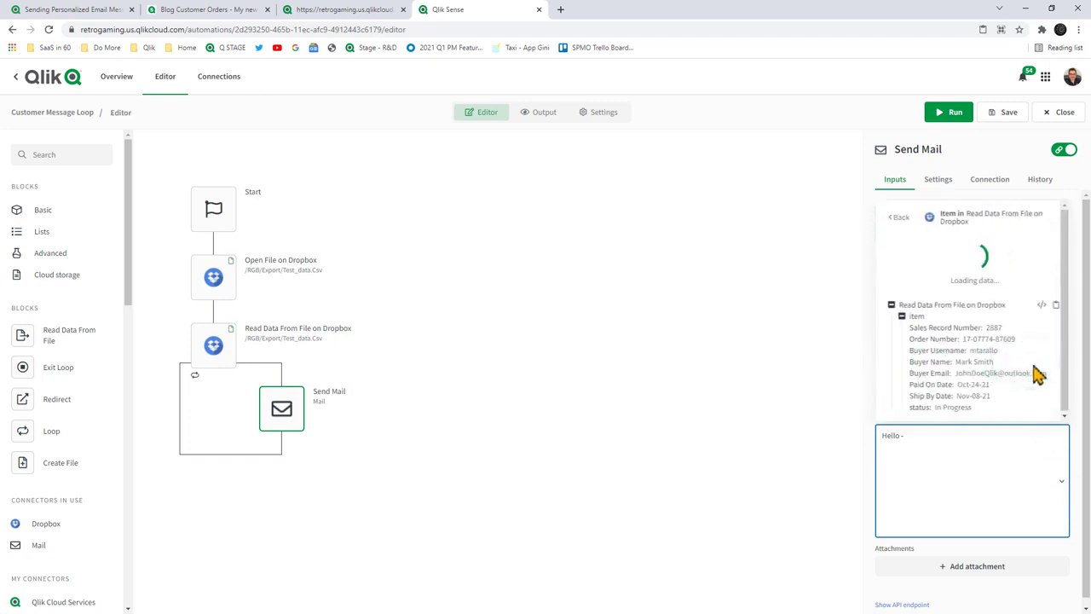
click(913, 362)
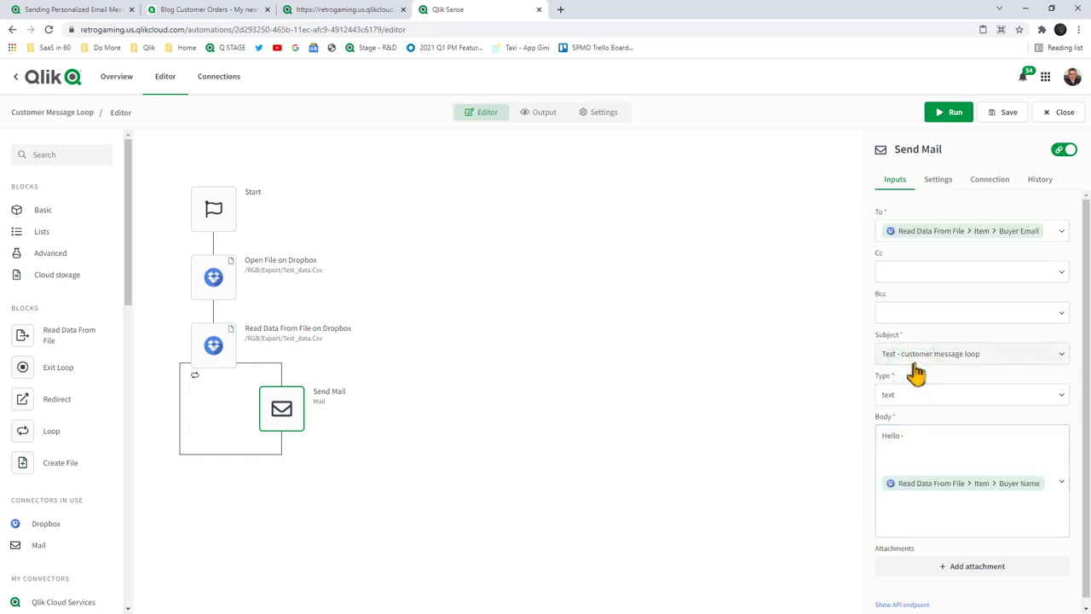
Add "Thanks for your purchase:" and an "Order Num:" line with the item's Order Number field to the email body
click(999, 471)
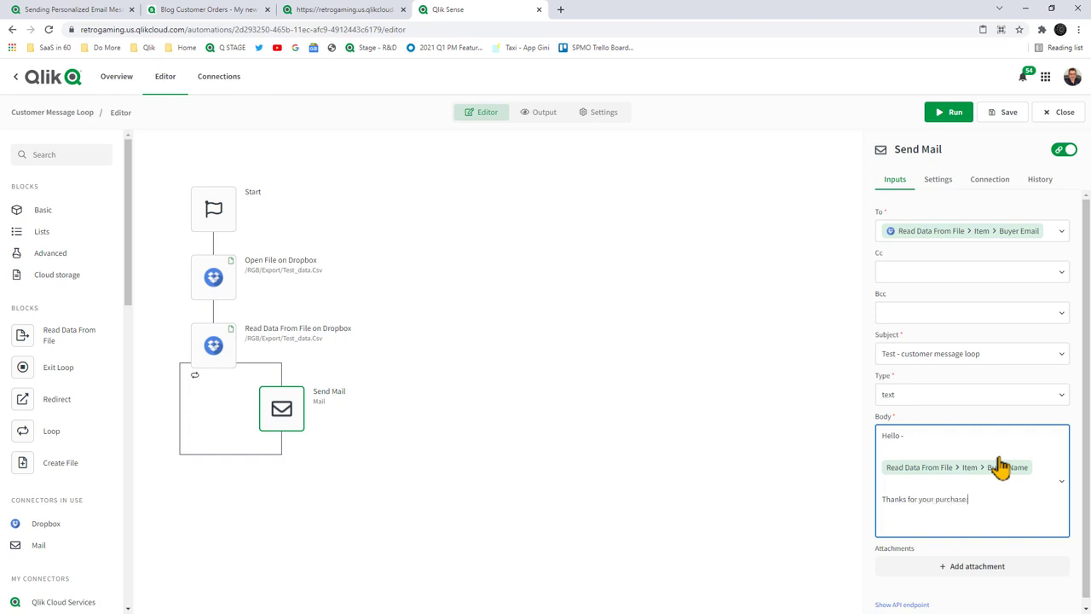
key(Return)
text(Order)
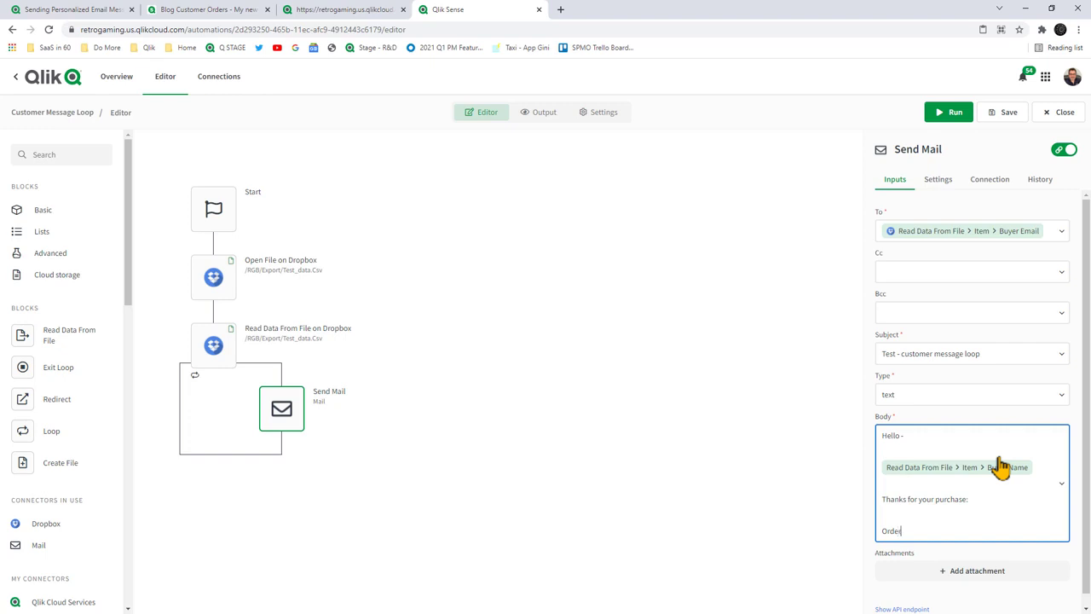
text( Num:)
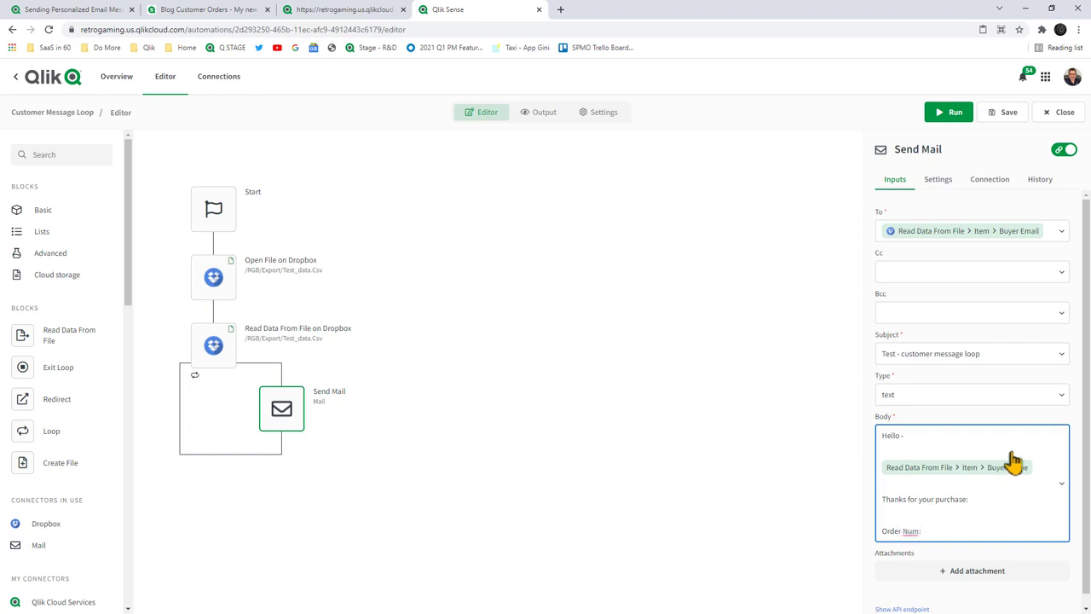
click(1061, 484)
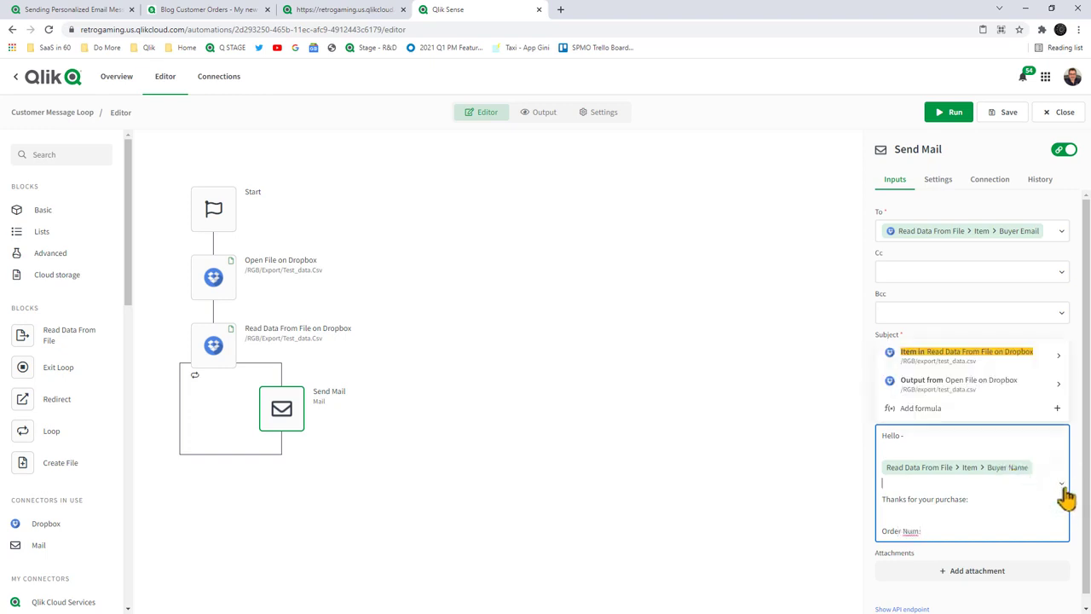
click(995, 358)
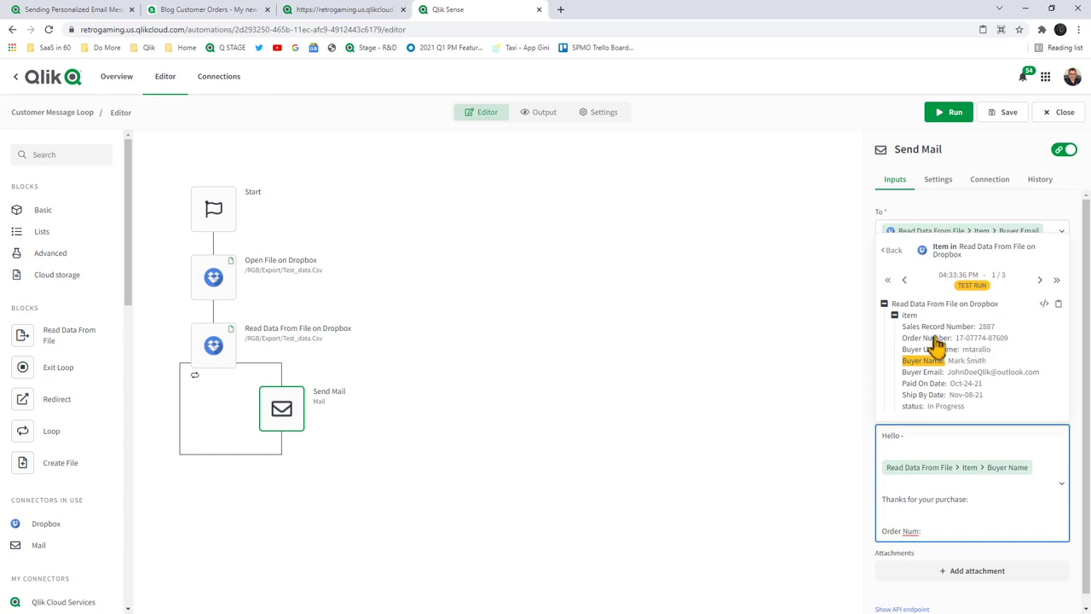
click(935, 339)
Add a "Paid:" line with the item's Paid On Date field below the order number in the email body
click(1053, 556)
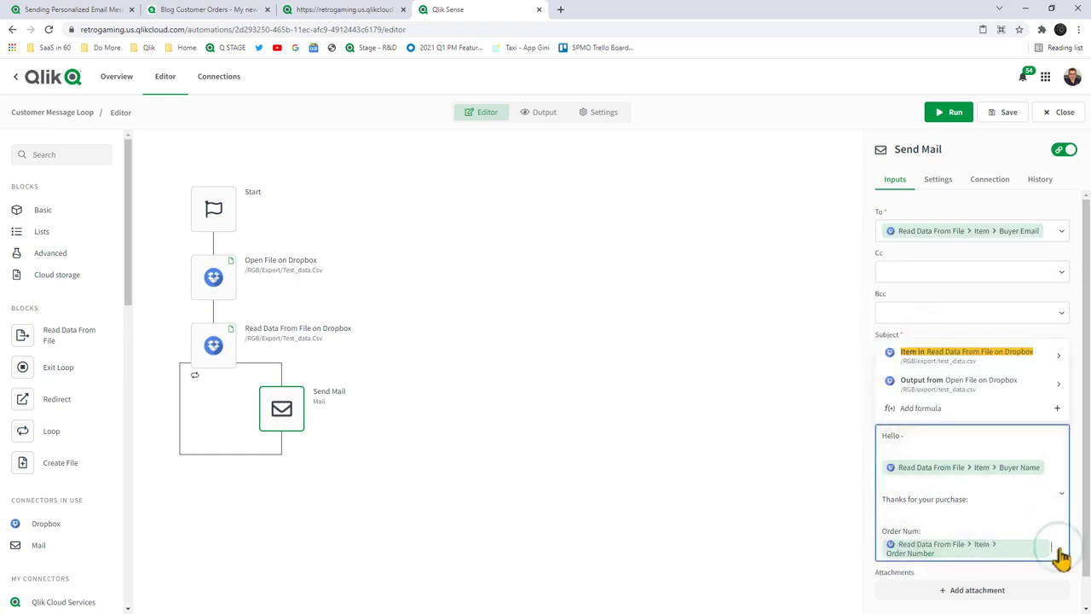
key(Return)
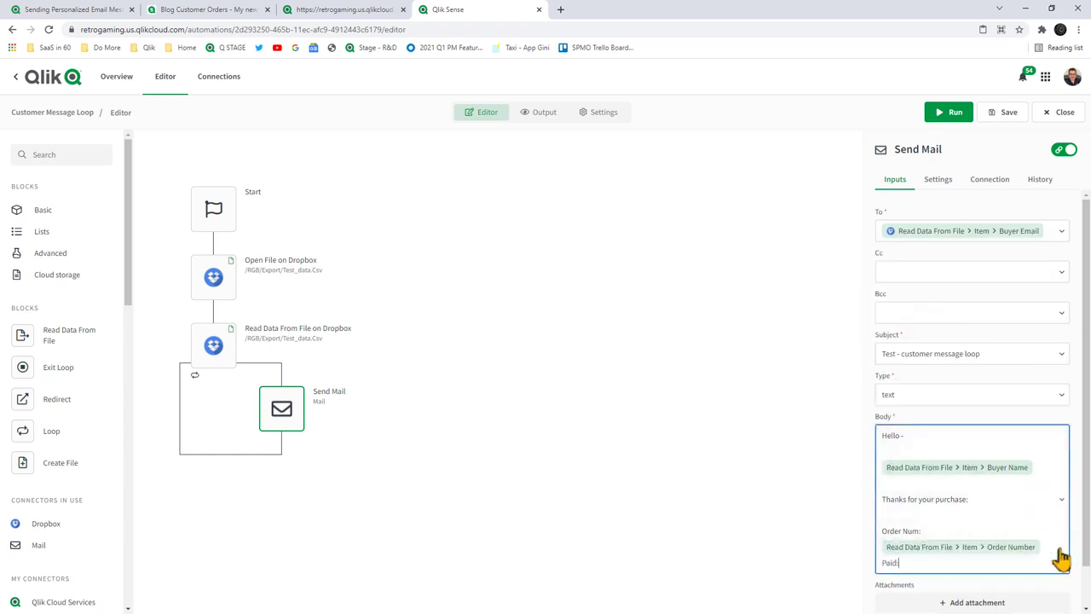
click(1061, 503)
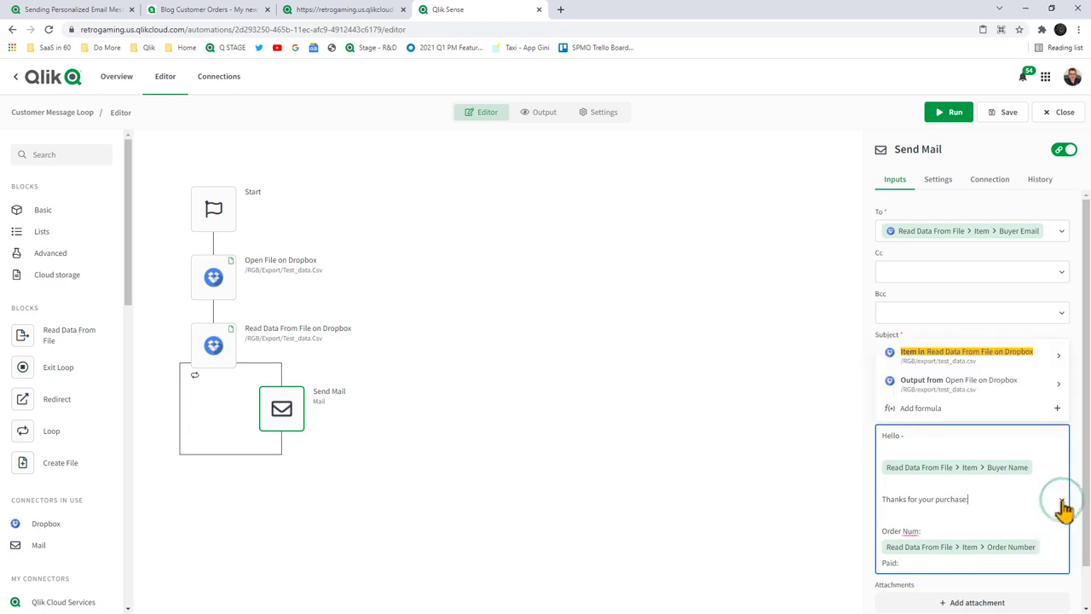
click(977, 361)
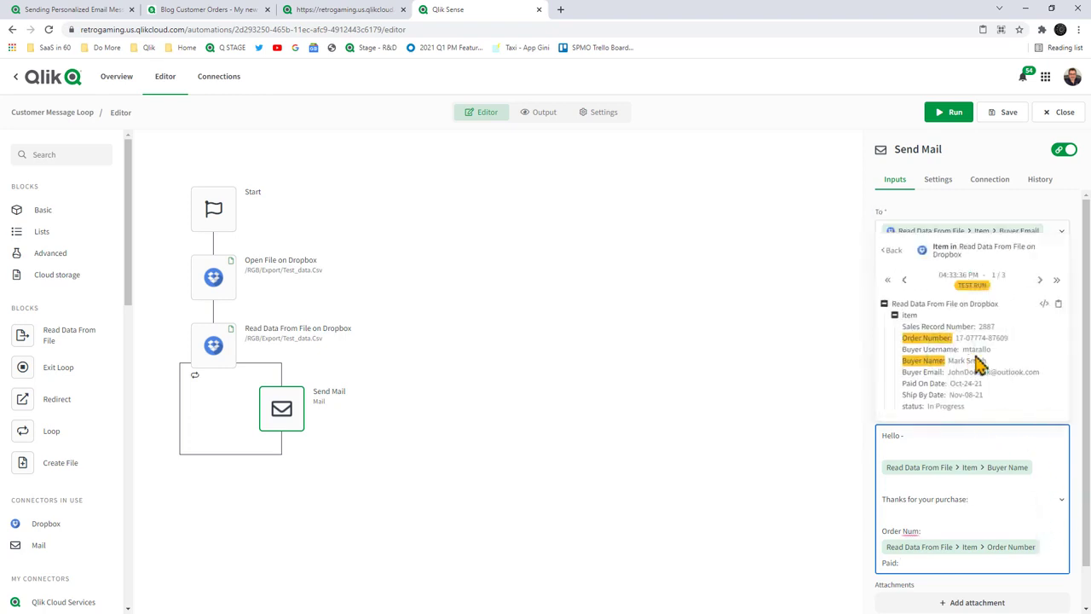
click(926, 385)
Add a "Ship:" line with the file item's Ship By Date field below the paid date in the email body
scroll(980, 511, down, 1)
click(1054, 530)
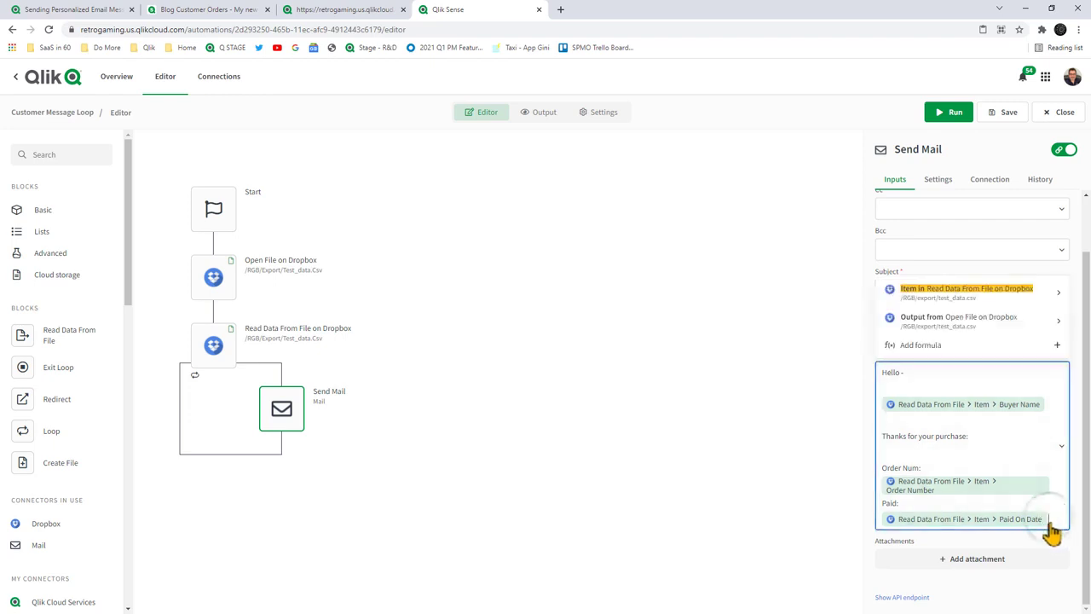
key(Return)
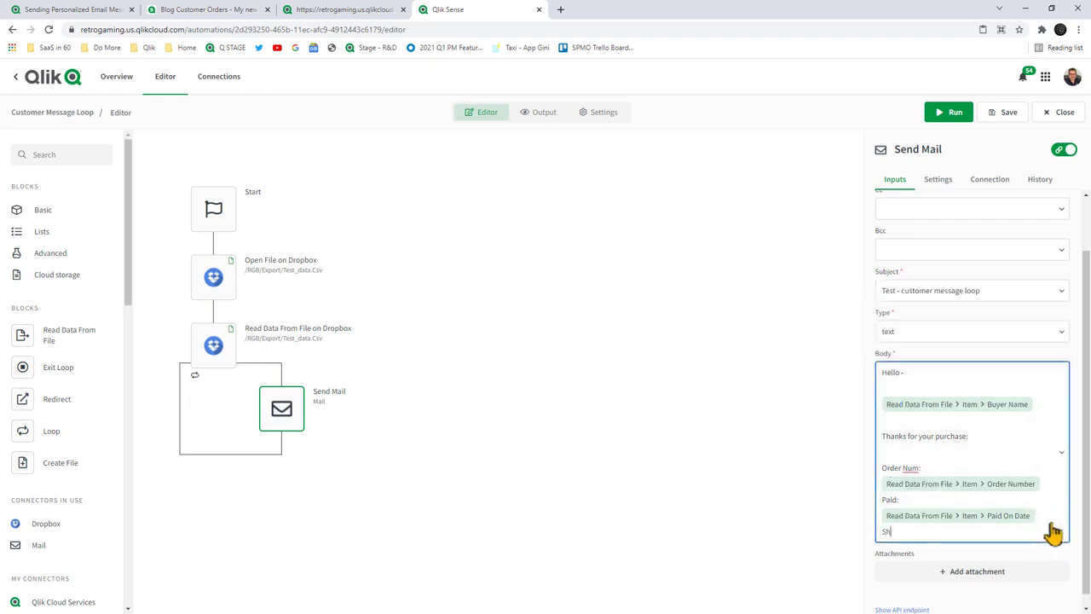
text(Ship:)
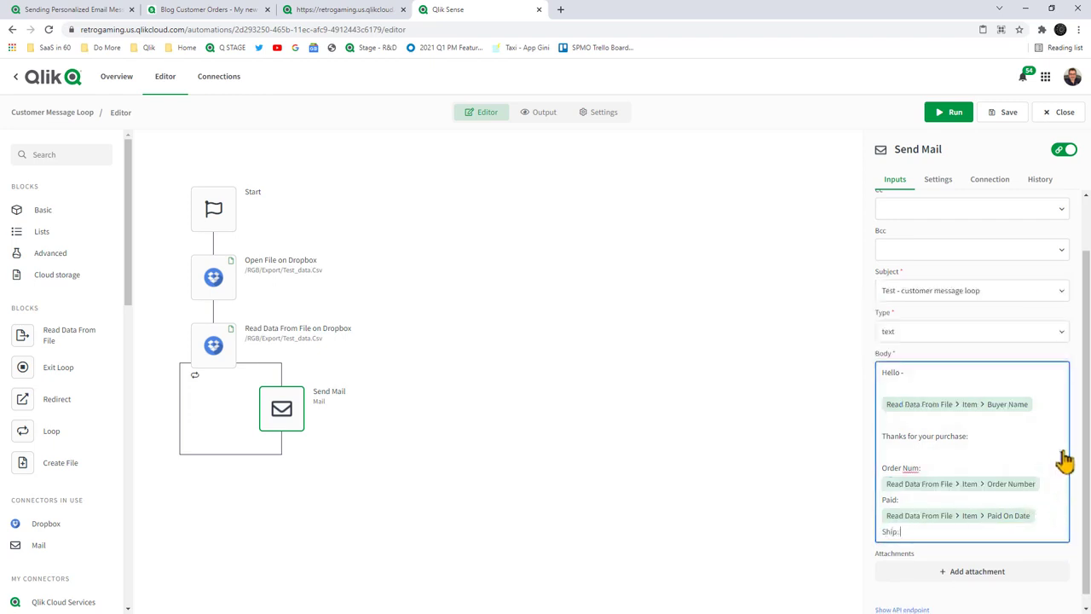
click(1061, 452)
click(1004, 292)
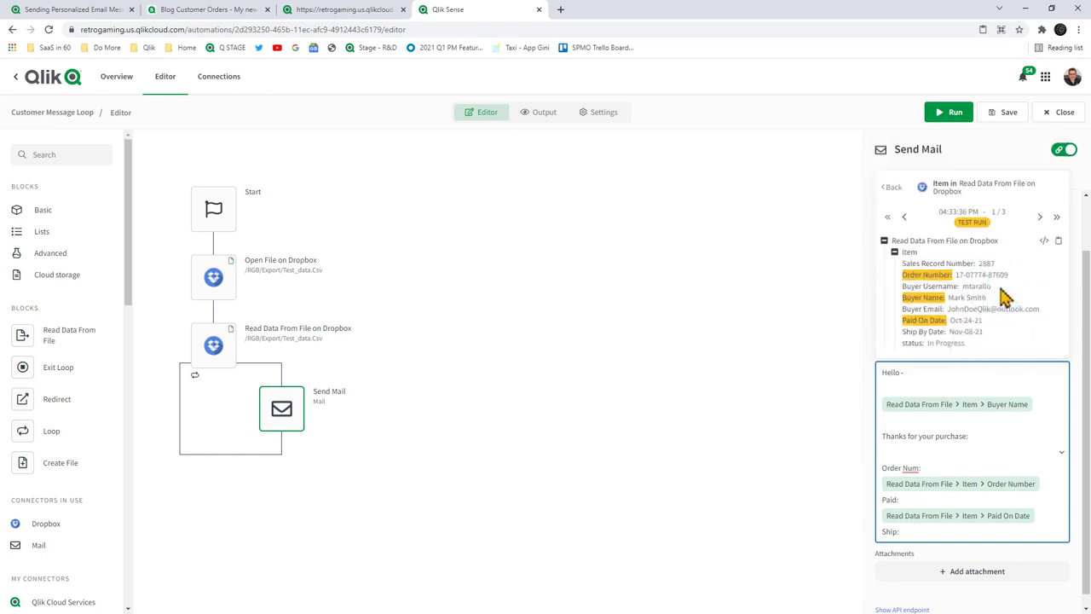
click(937, 334)
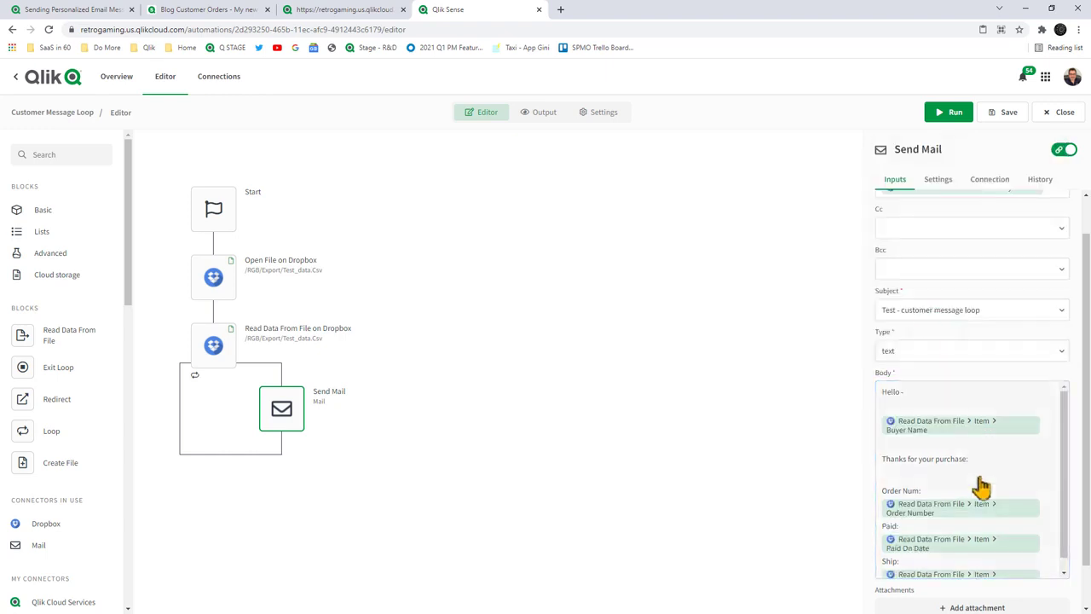
Add a "Status:" line with the file item's status field at the end of the email body
click(1048, 572)
key(Return)
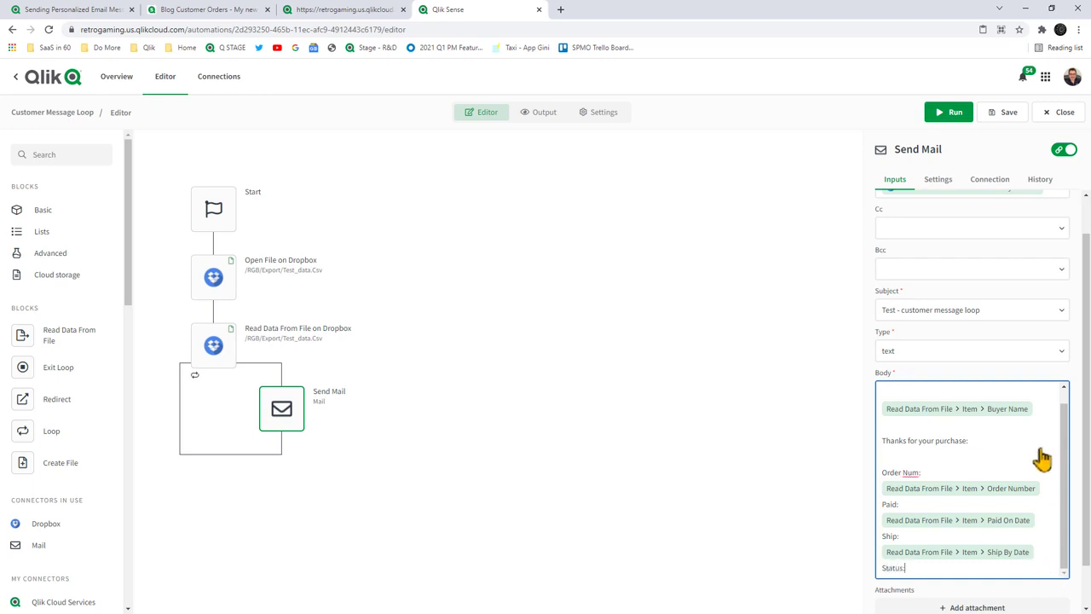
click(1050, 571)
click(1028, 313)
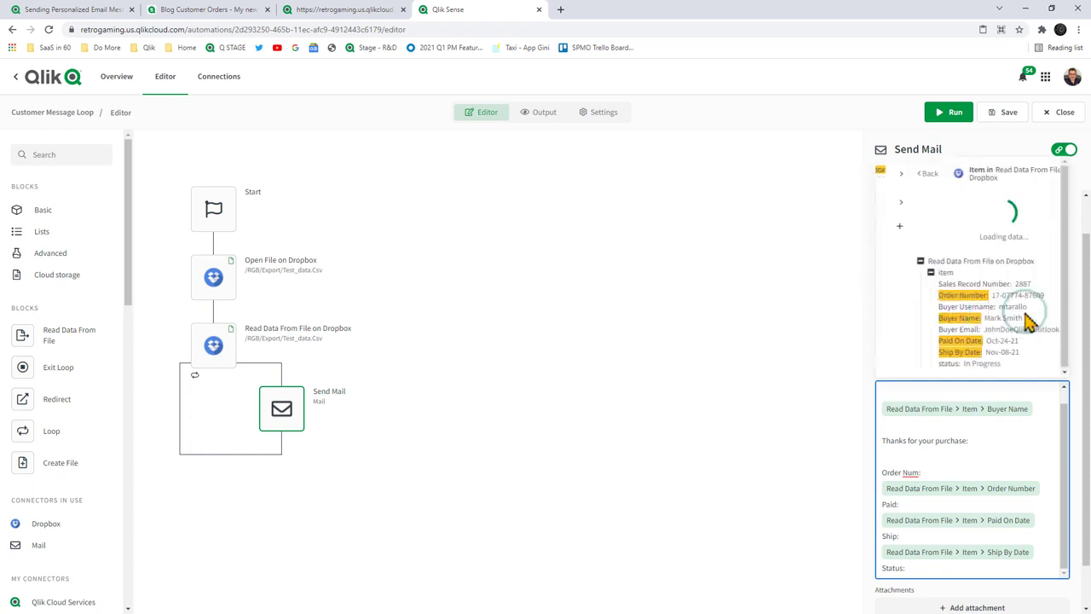
click(926, 363)
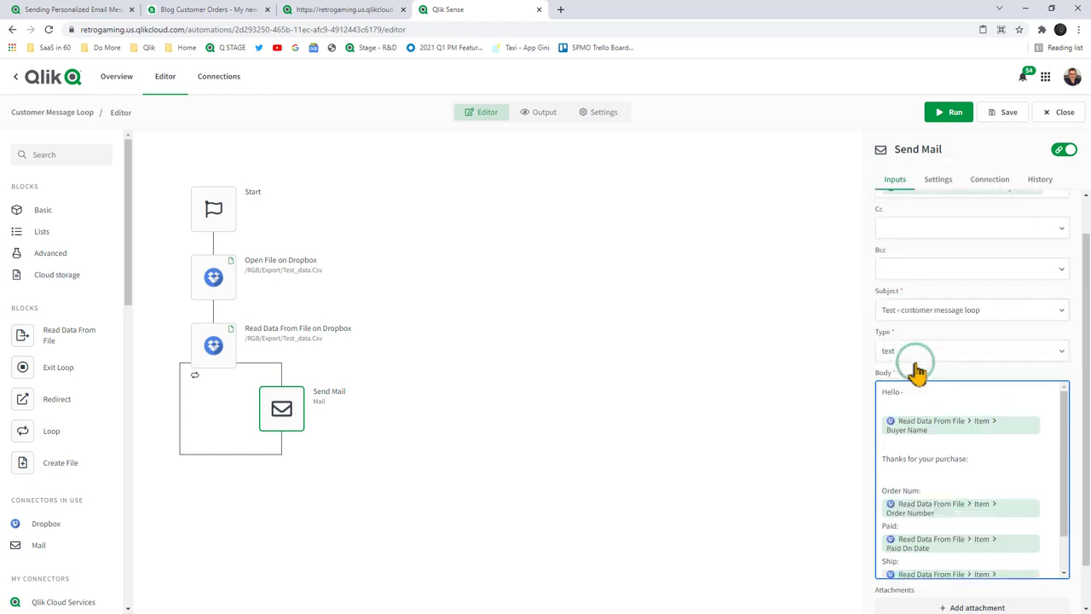
Save the Customer Message Loop automation and run it
click(1010, 115)
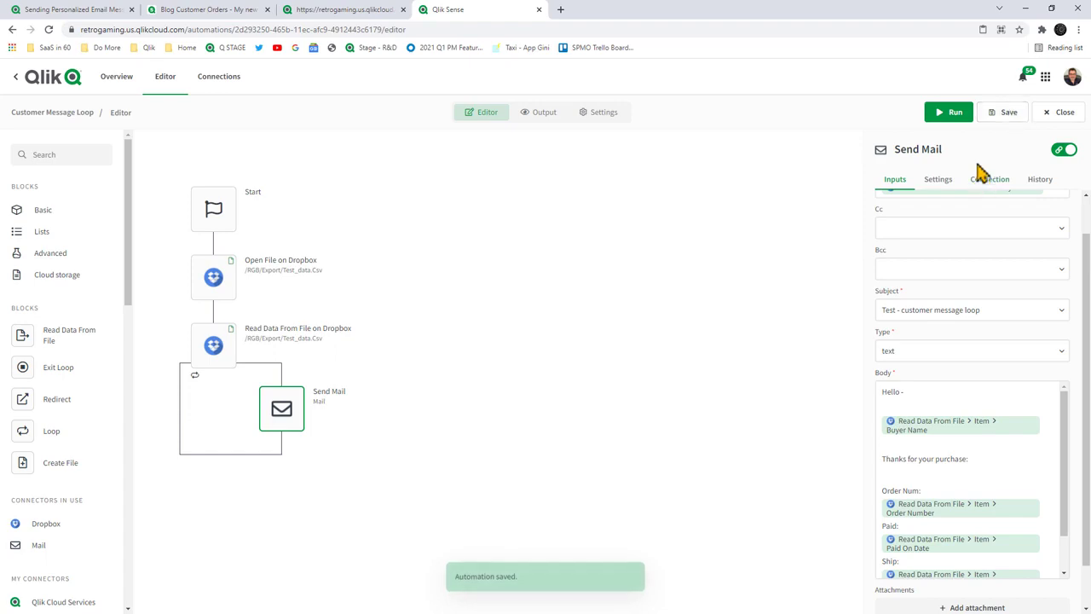
click(954, 114)
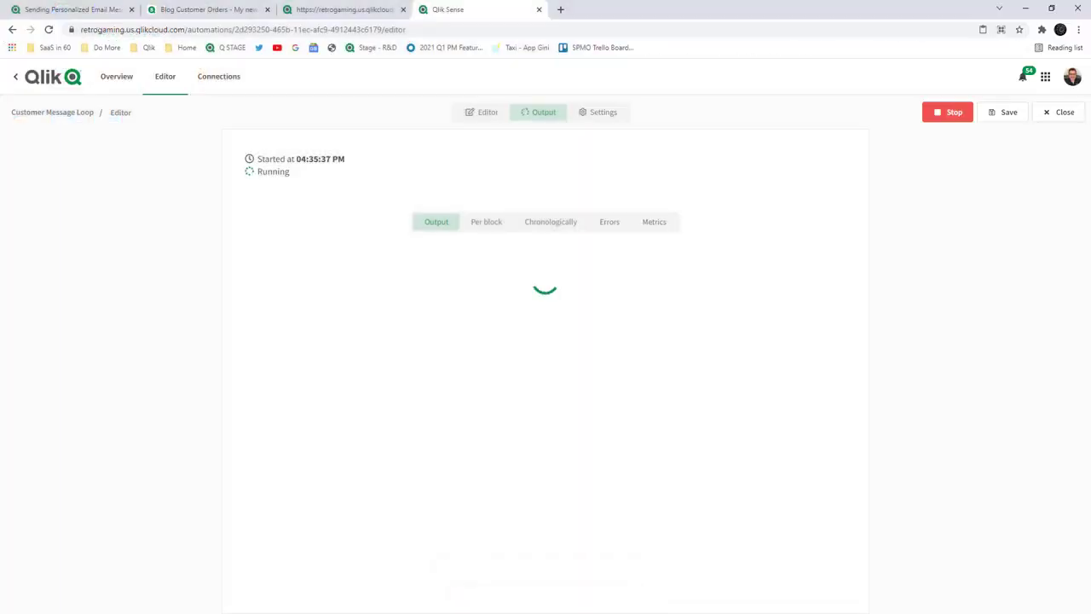
Switch to Outlook and read each of the delivered "Test - customer message loop" emails in the inbox
click(606, 9)
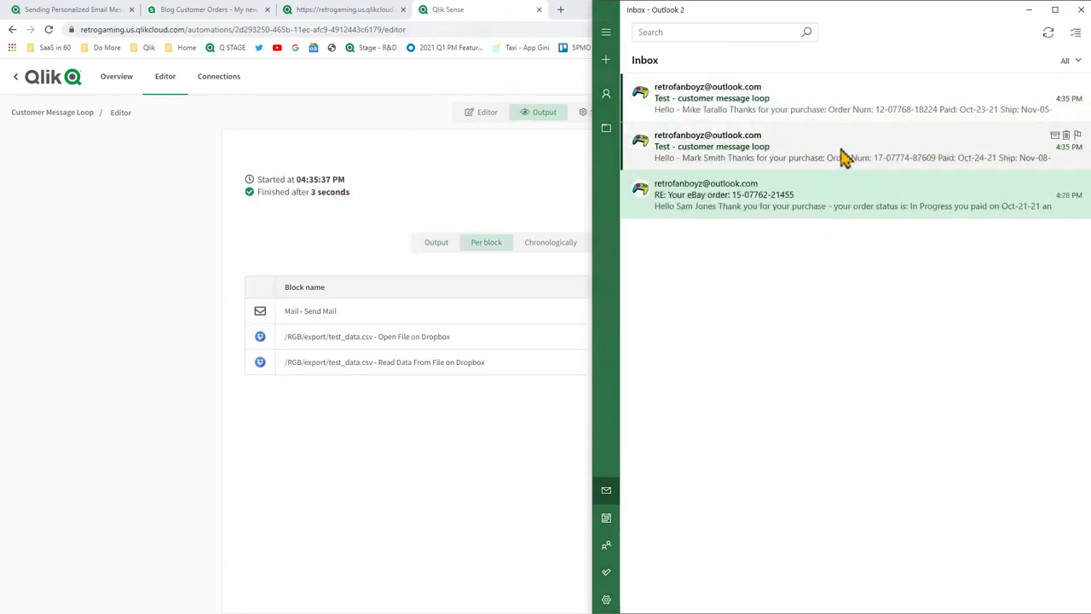
click(842, 160)
click(606, 10)
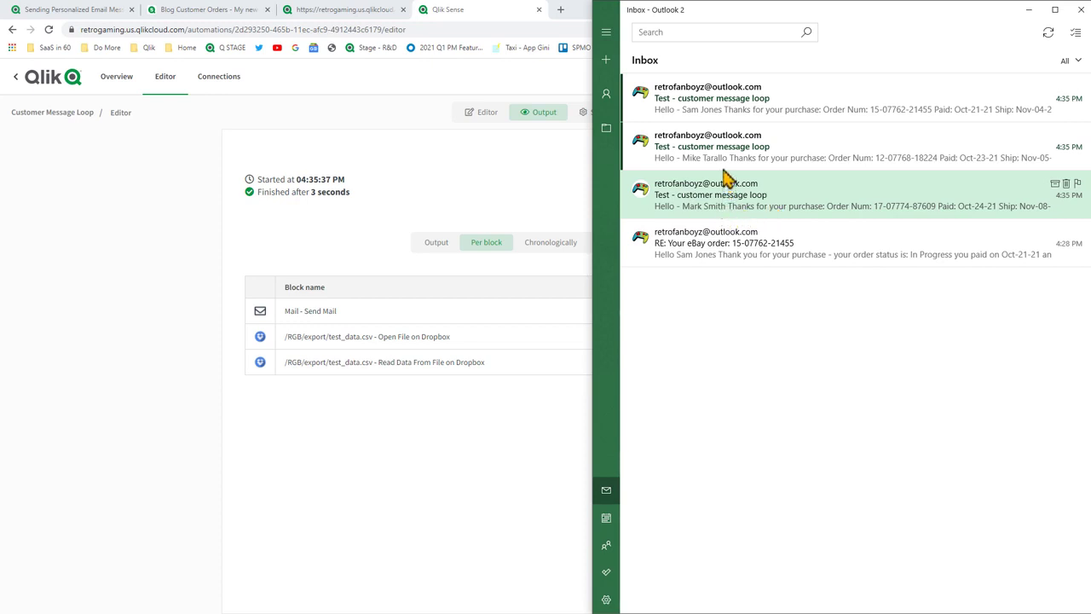
click(882, 116)
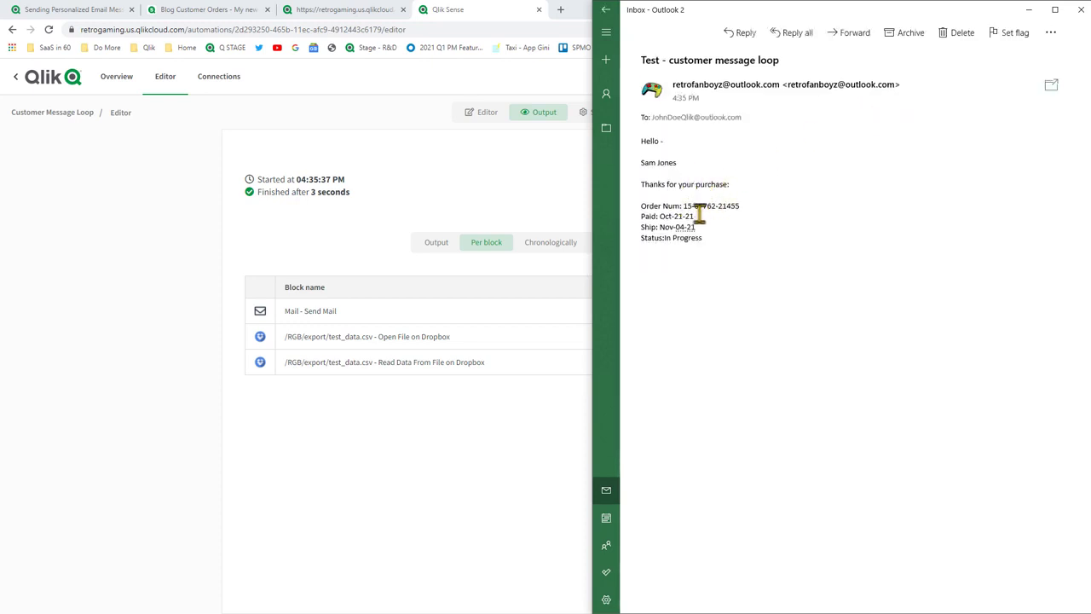
click(606, 10)
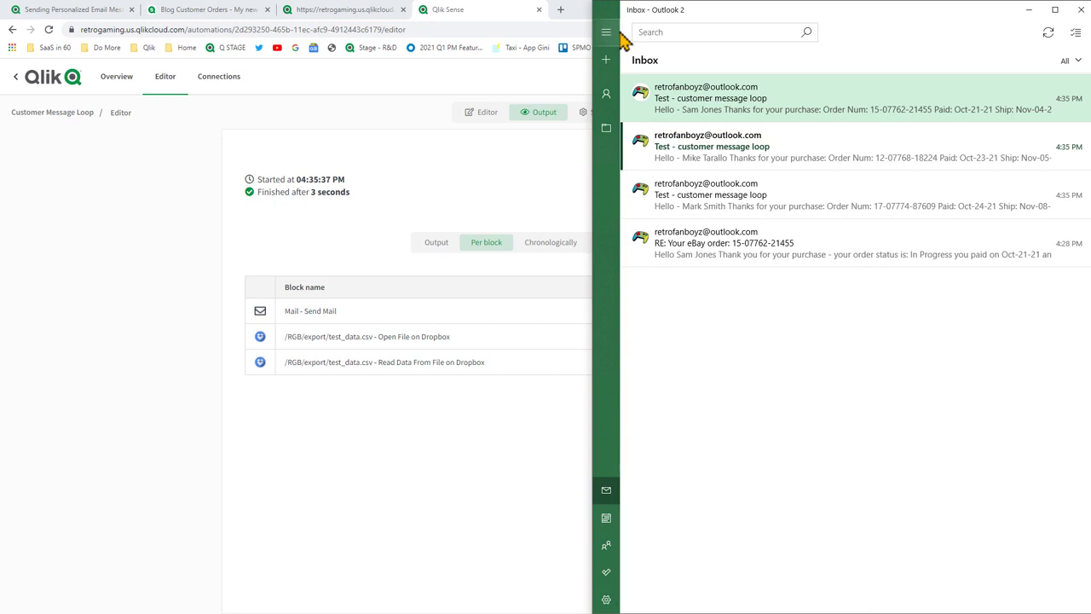
click(777, 166)
click(612, 22)
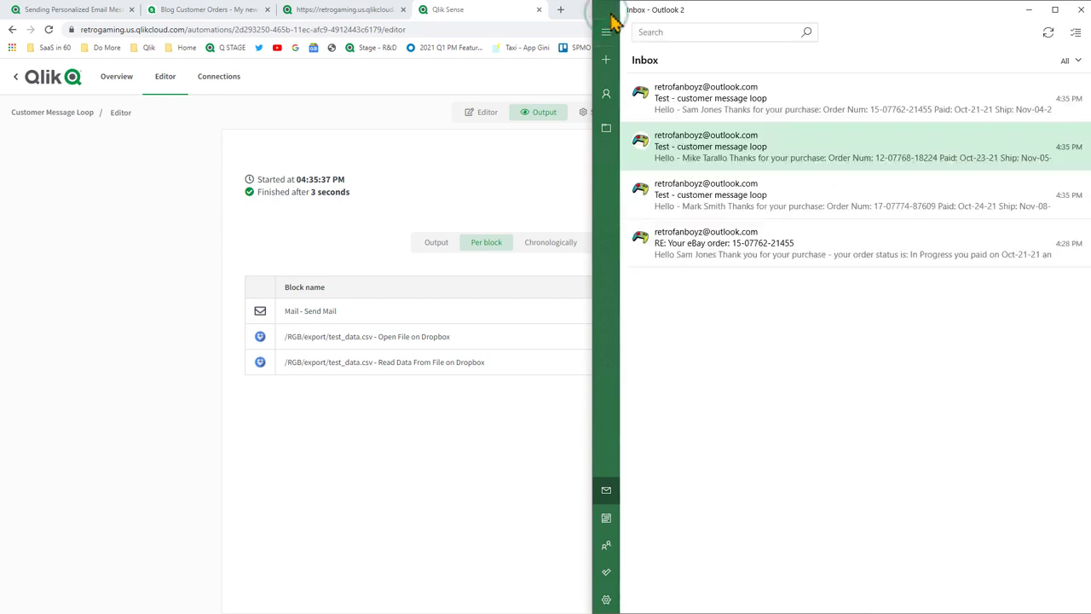
click(775, 204)
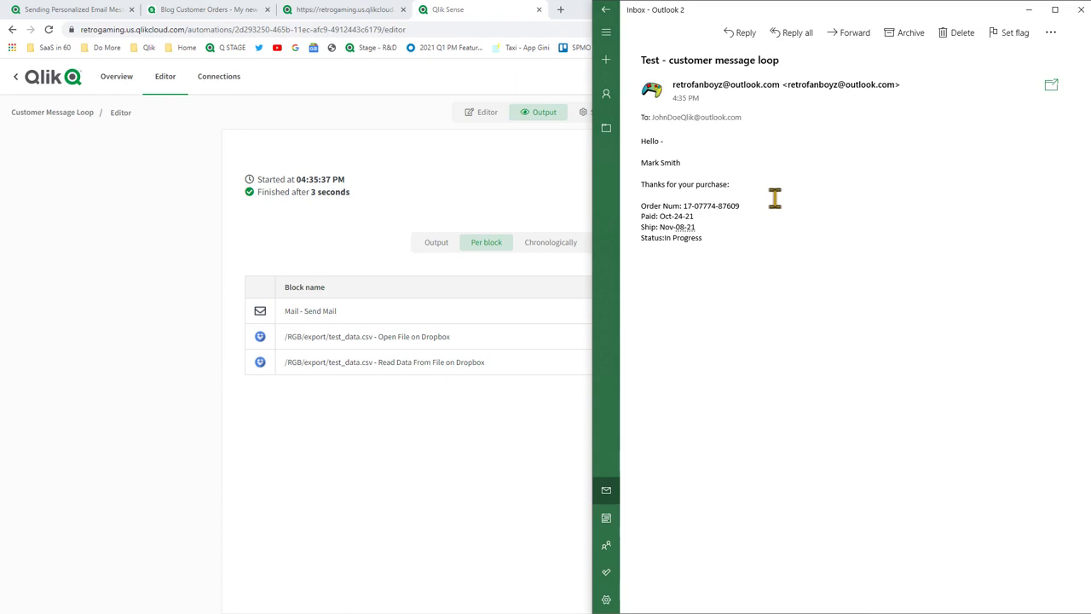
click(606, 10)
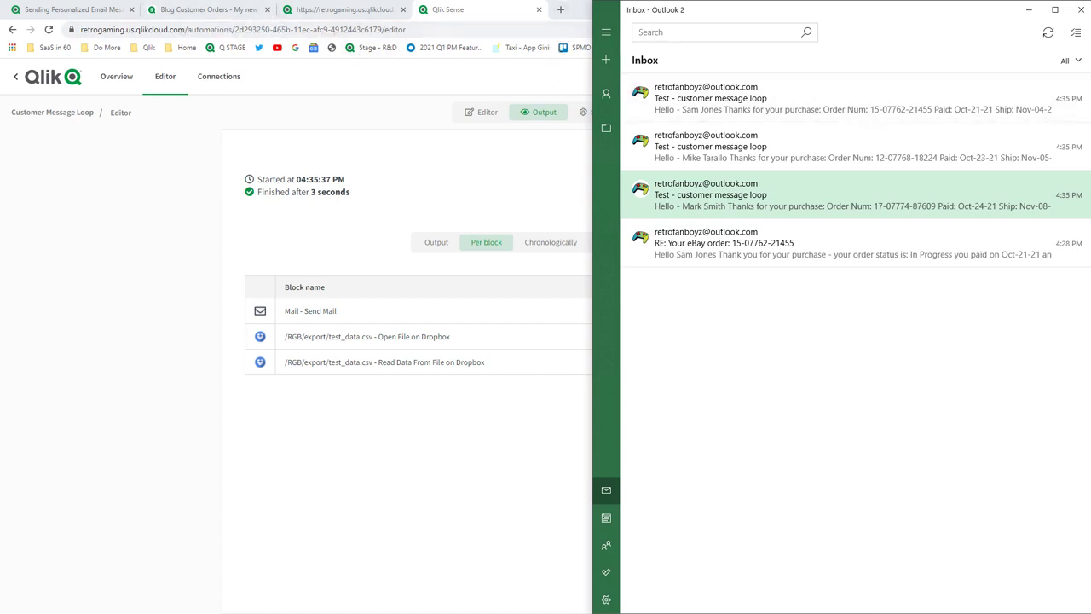
Switch to the Blog Customer Orders app in the browser and open its sheet for editing
click(336, 8)
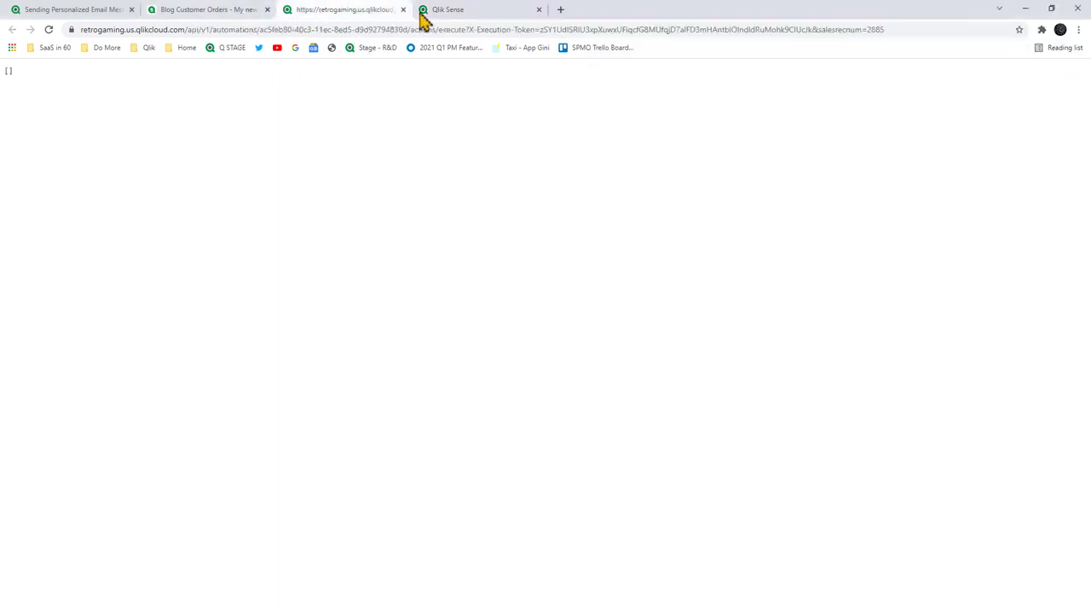
click(420, 12)
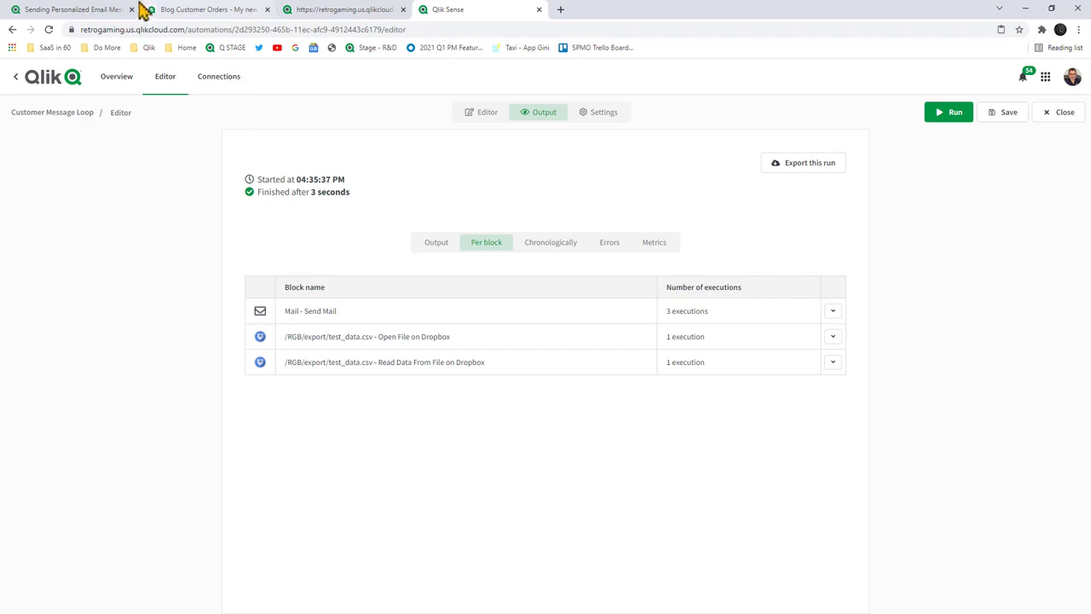
click(239, 9)
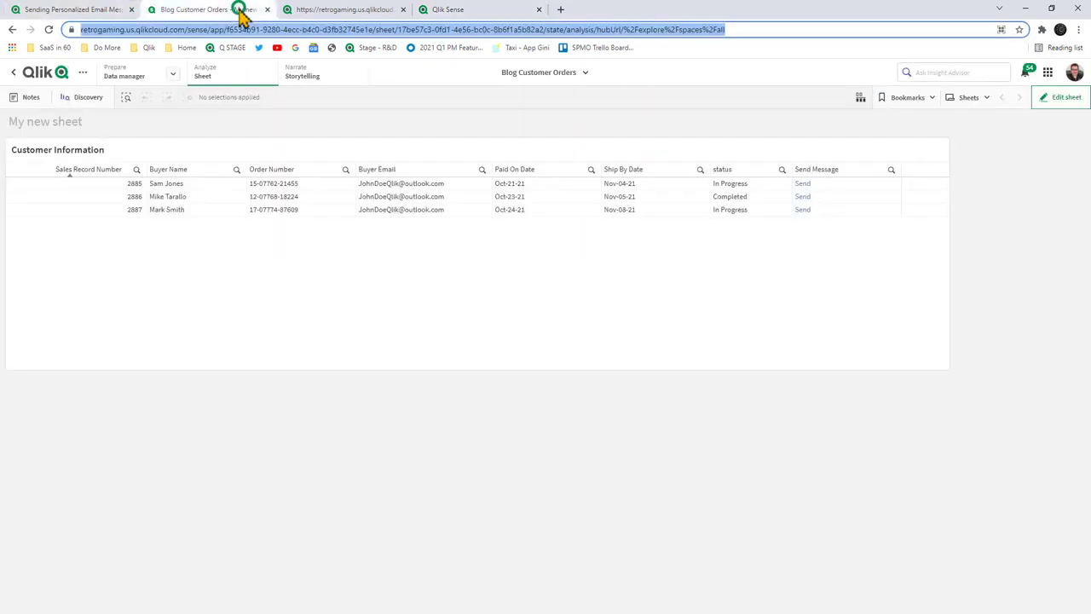
click(1069, 100)
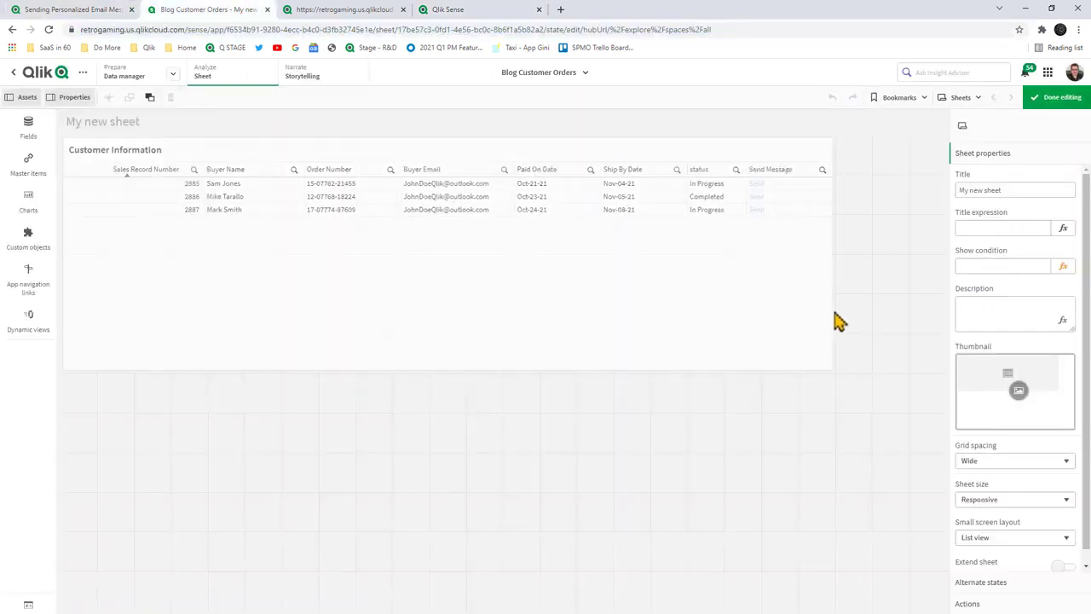
Add a button below the Customer Information table and label it "Send Loop Message"
click(827, 339)
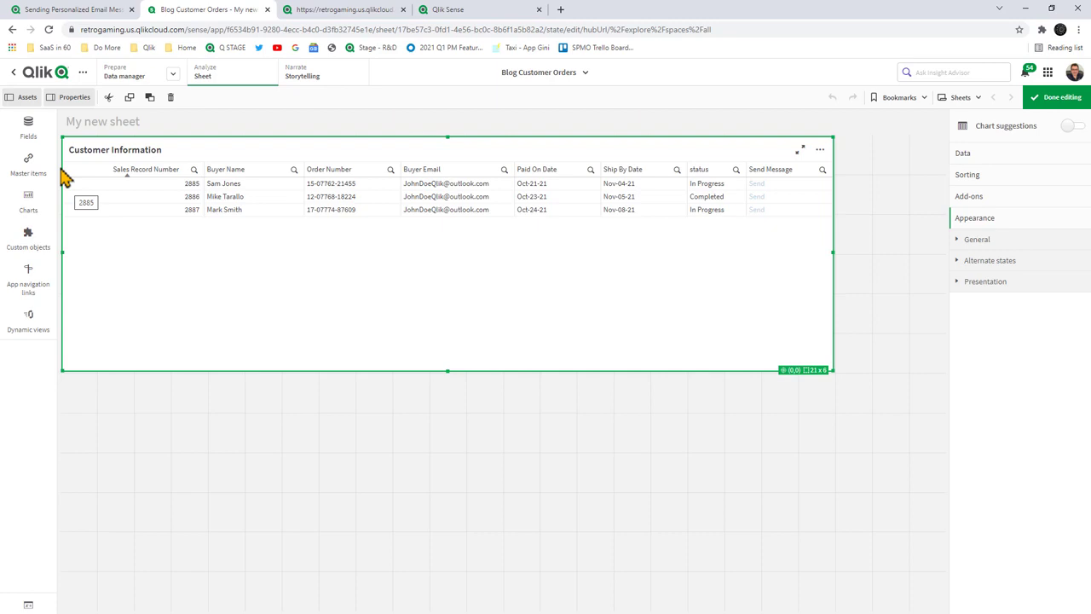
click(34, 208)
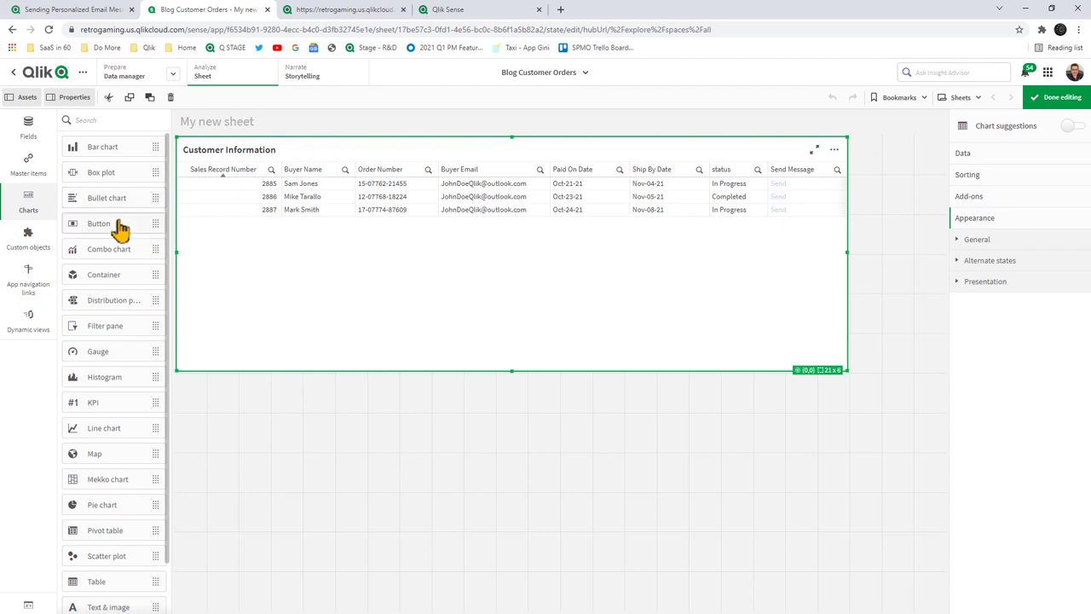
drag(119, 226, 406, 540)
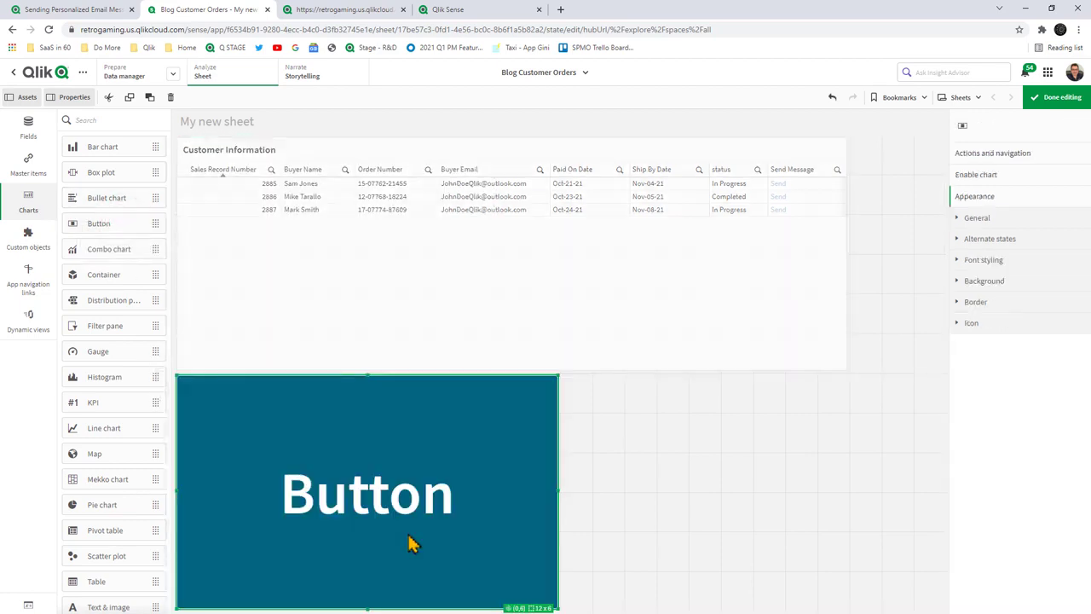
click(998, 219)
drag(988, 315, 961, 315)
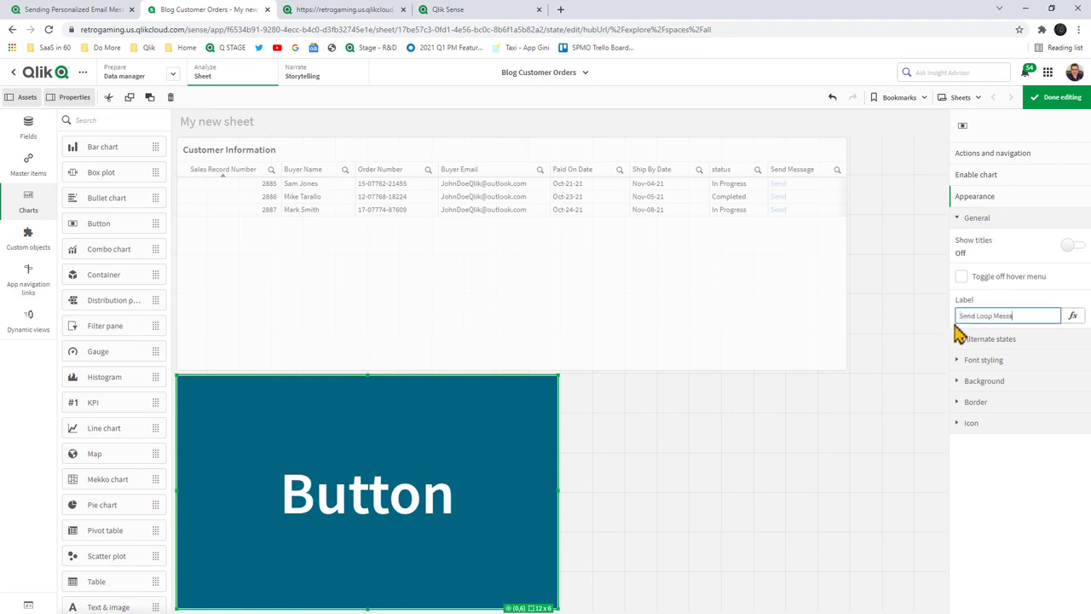
Give the button an Execute automation action that runs Customer Message Loop, and finish editing the sheet
click(993, 157)
click(997, 179)
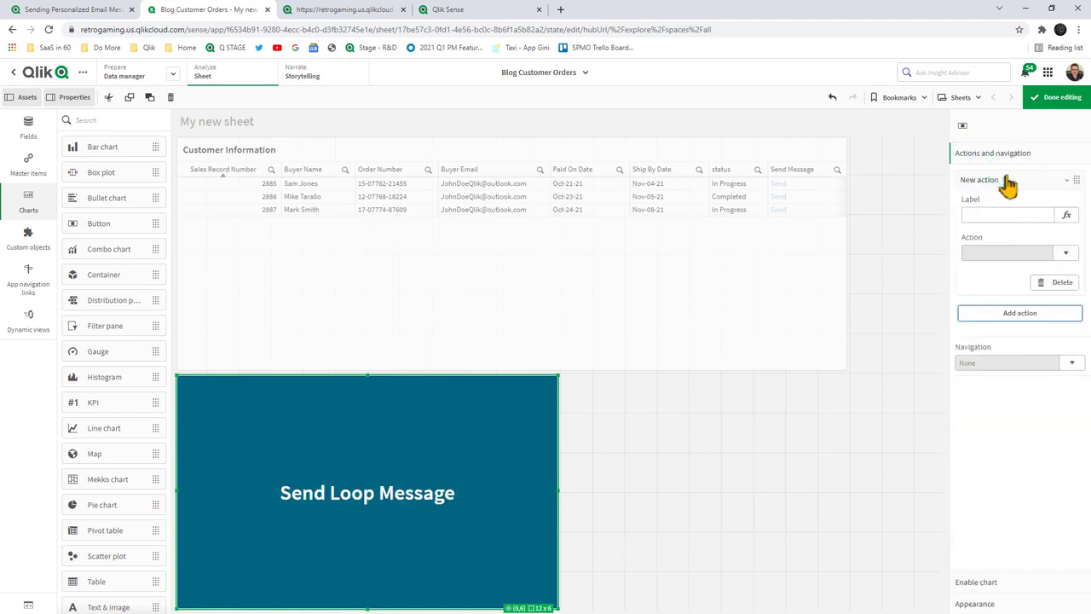
click(1065, 254)
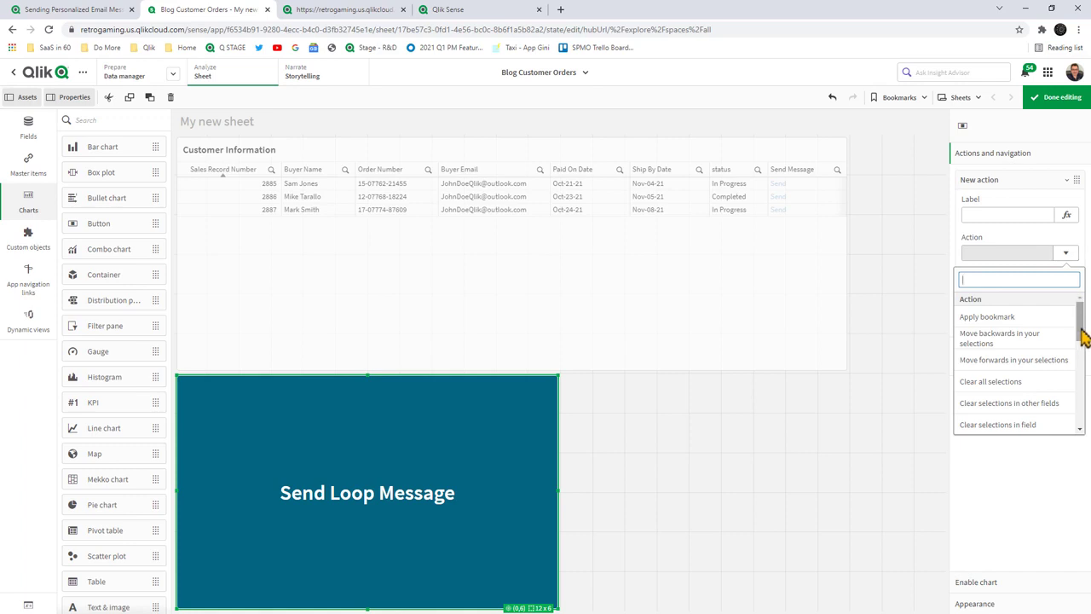
drag(1079, 332, 1079, 431)
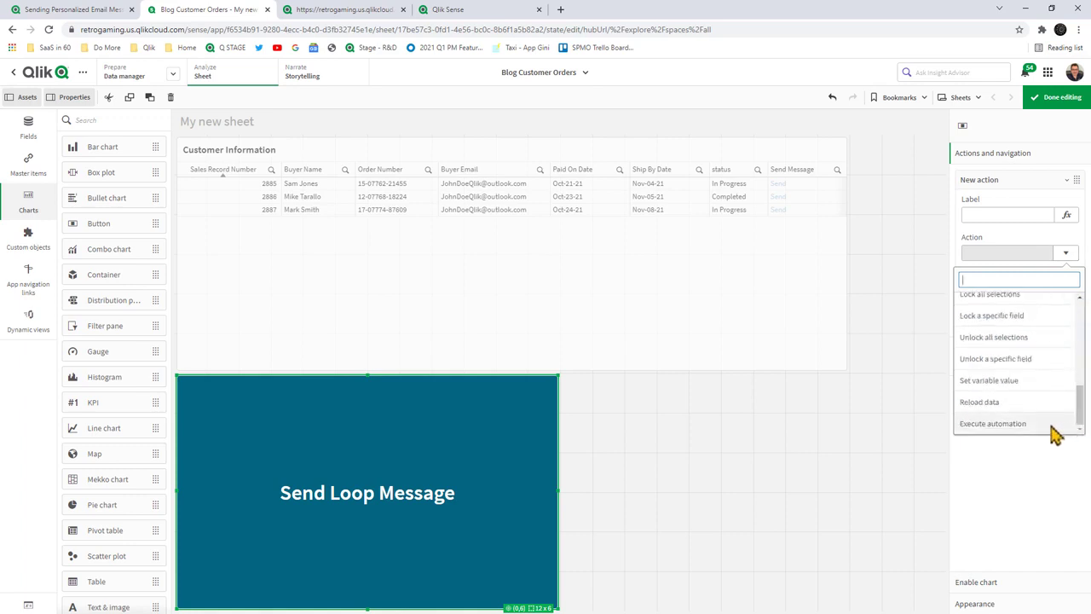
click(1051, 425)
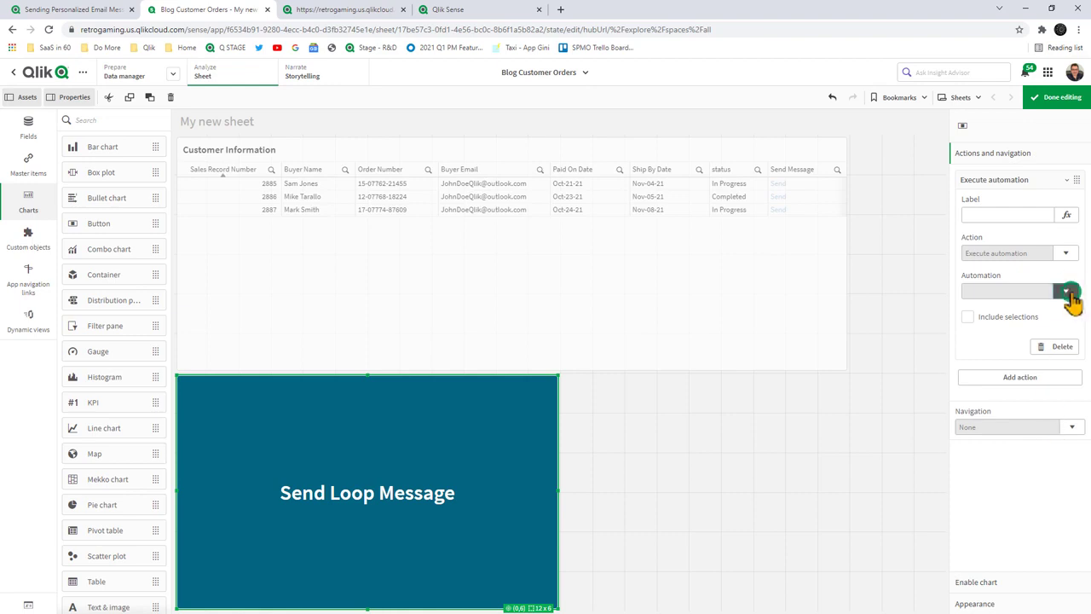
click(1066, 292)
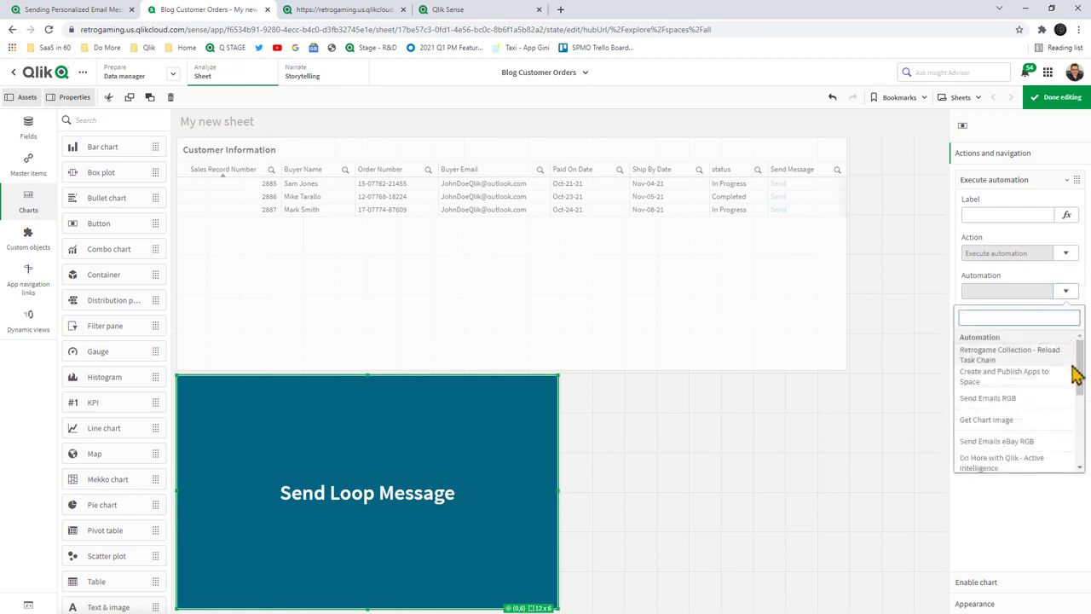
drag(1078, 373, 1080, 465)
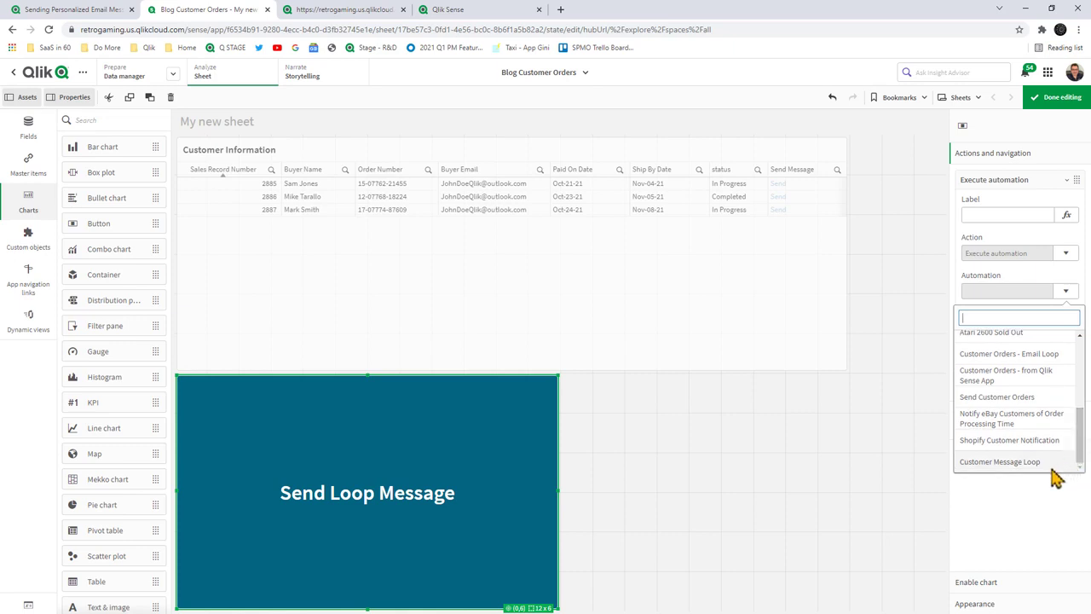
click(1049, 465)
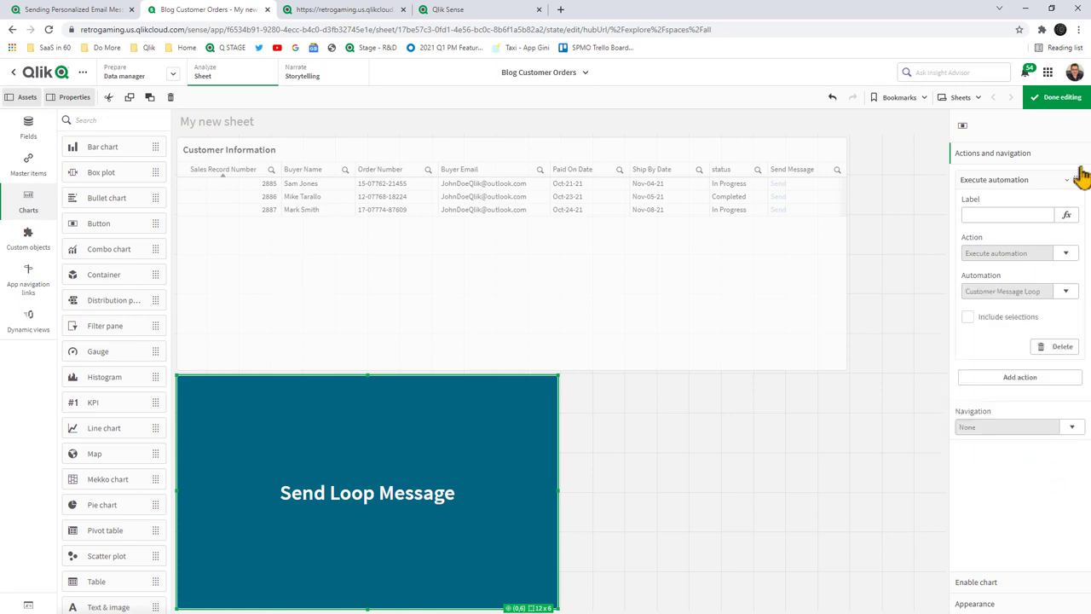
click(1053, 100)
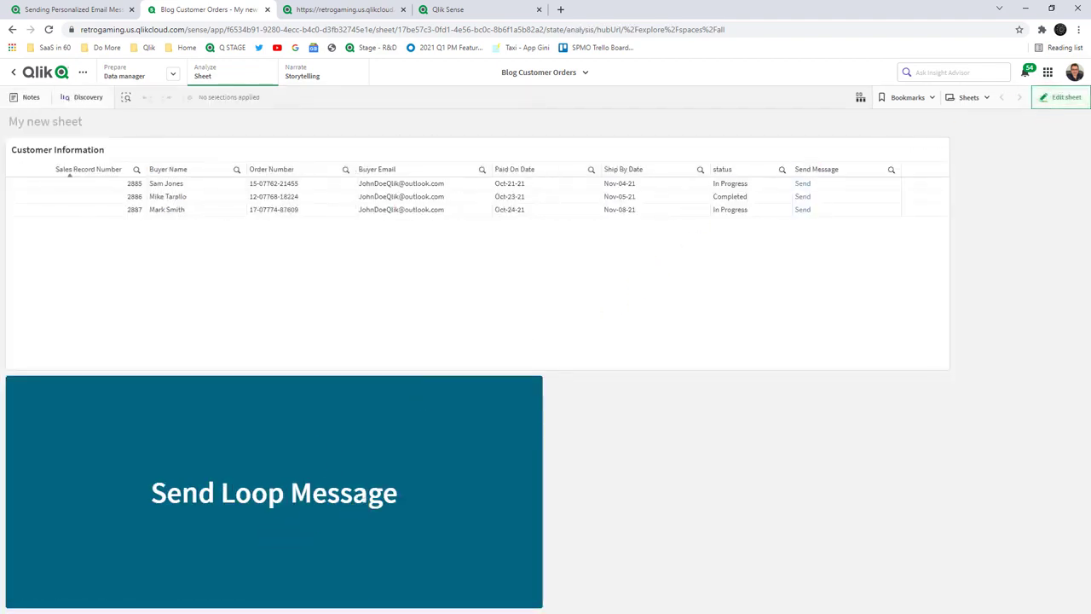
Switch to Outlook and delete every message in the inbox
key(alt+Tab)
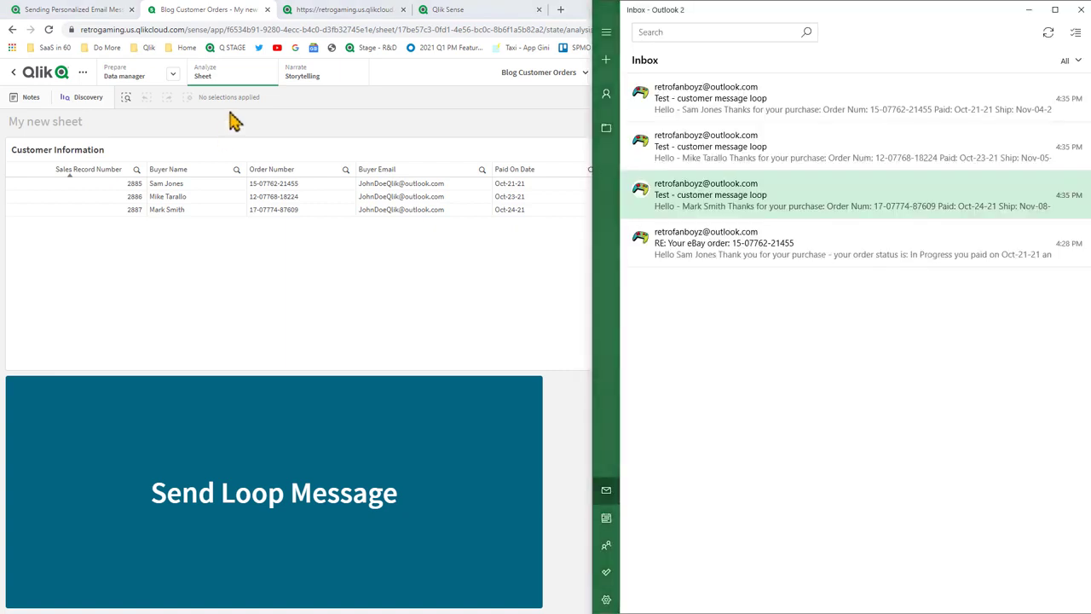
click(1070, 99)
click(1070, 99)
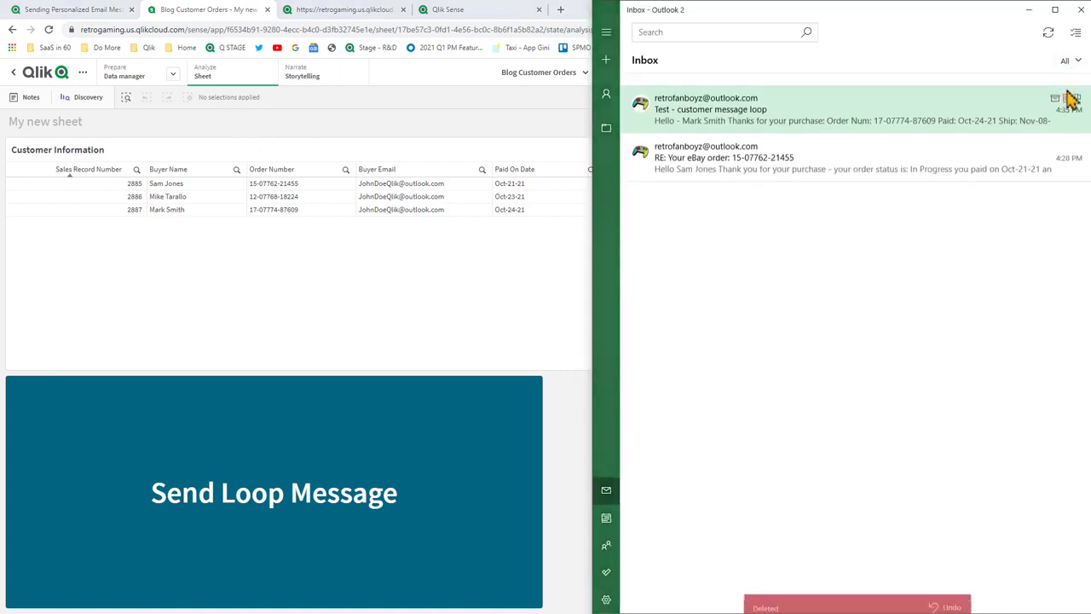
click(1071, 99)
click(1072, 99)
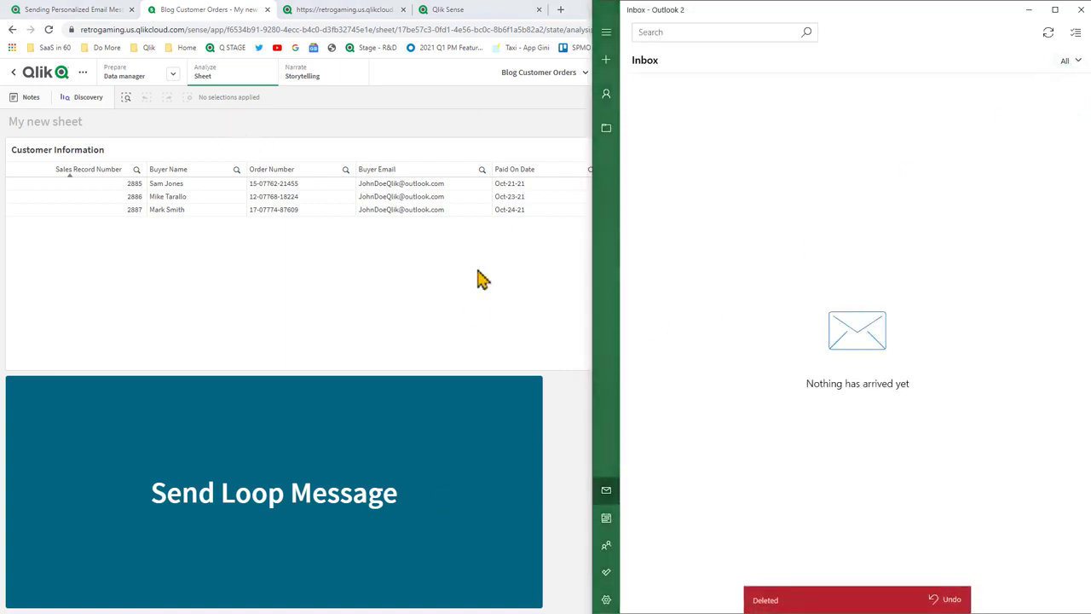
Resize the browser window to sit beside Outlook and trigger the sheet's Send Loop Message button
click(476, 270)
double_click(823, 12)
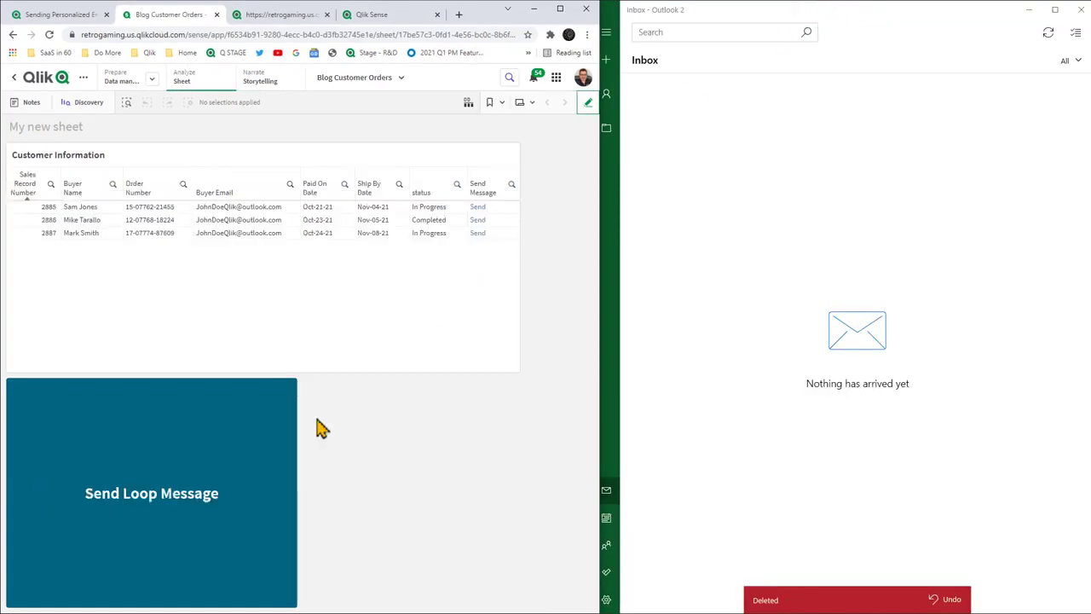
click(153, 503)
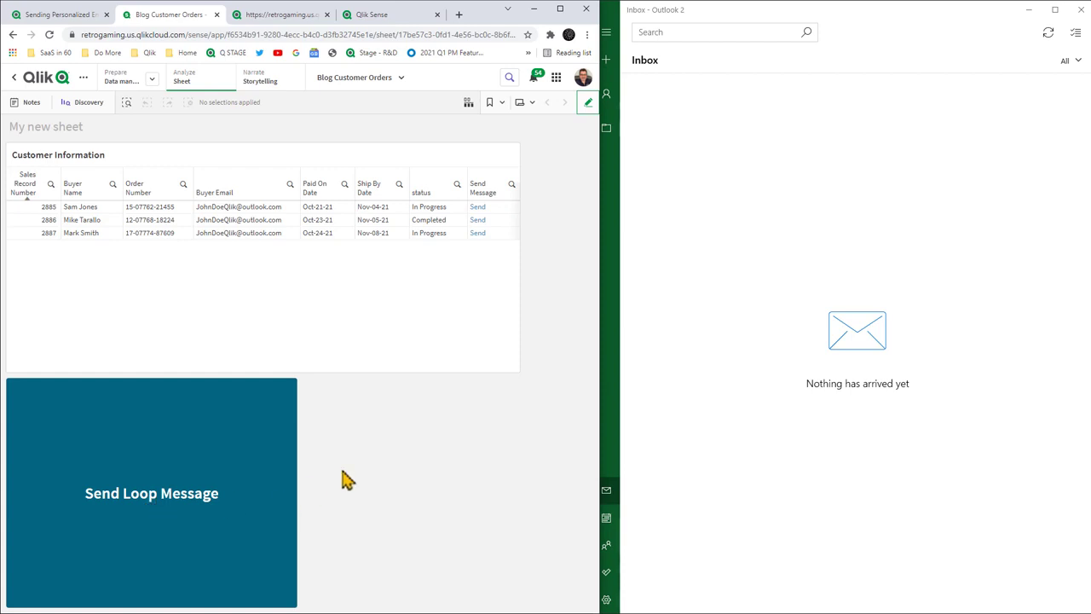
Sync the Outlook inbox to fetch the emails sent by the automation
click(1048, 34)
click(1046, 40)
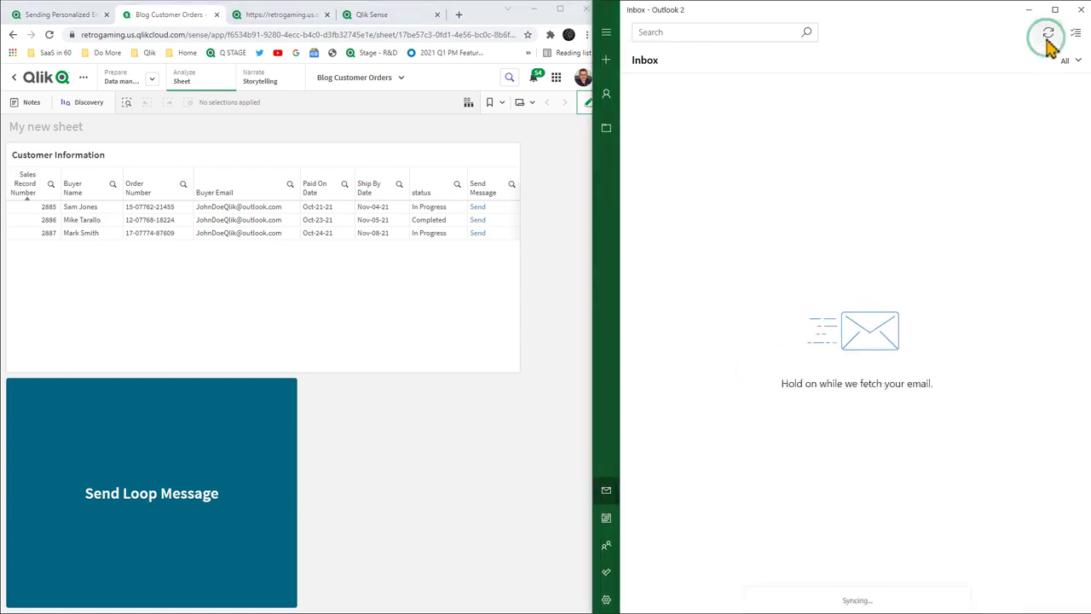
click(1046, 40)
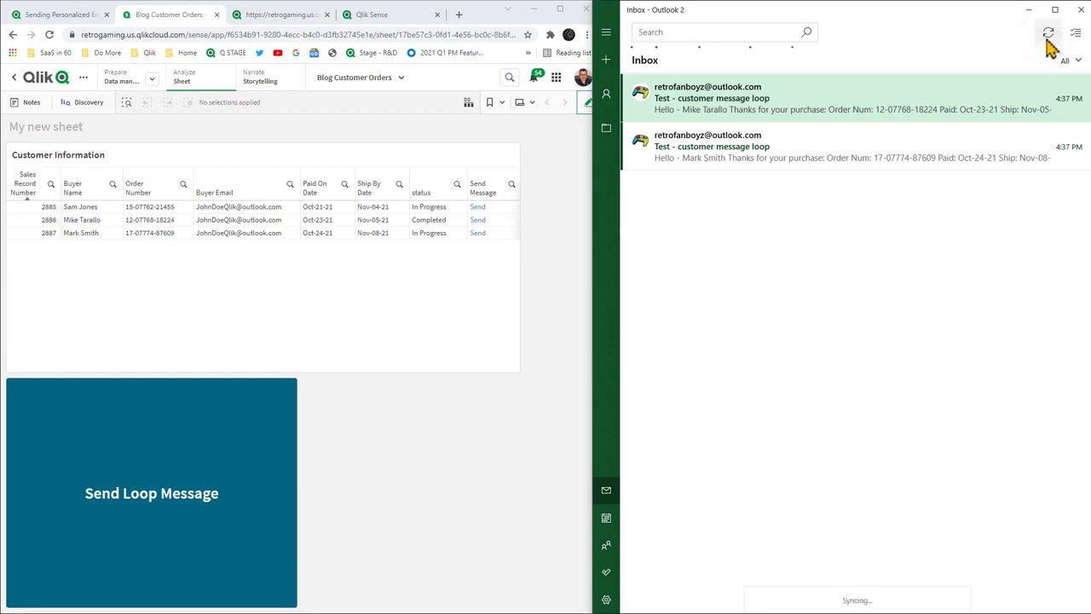